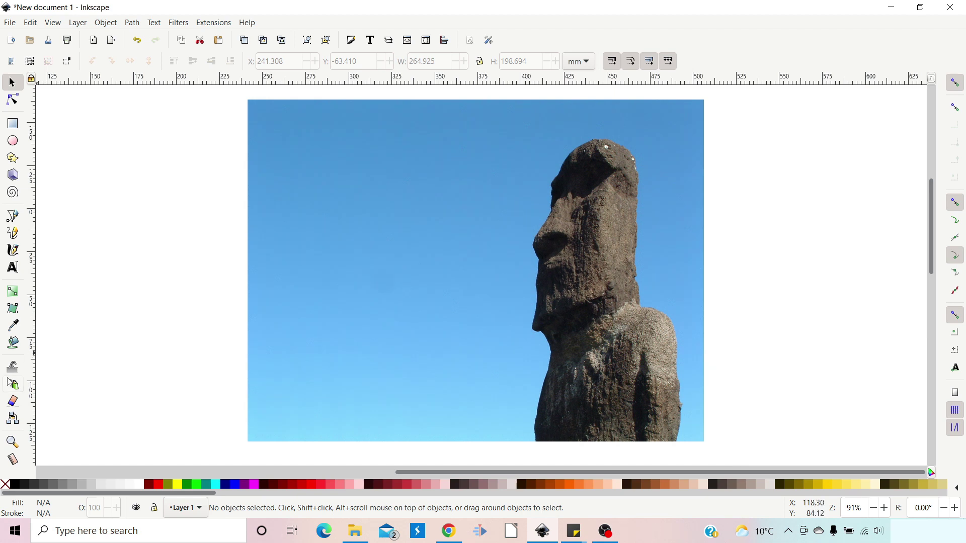
Paint-bucket fill the moai's silhouette in pale yellow with the threshold set to 30.
click(13, 345)
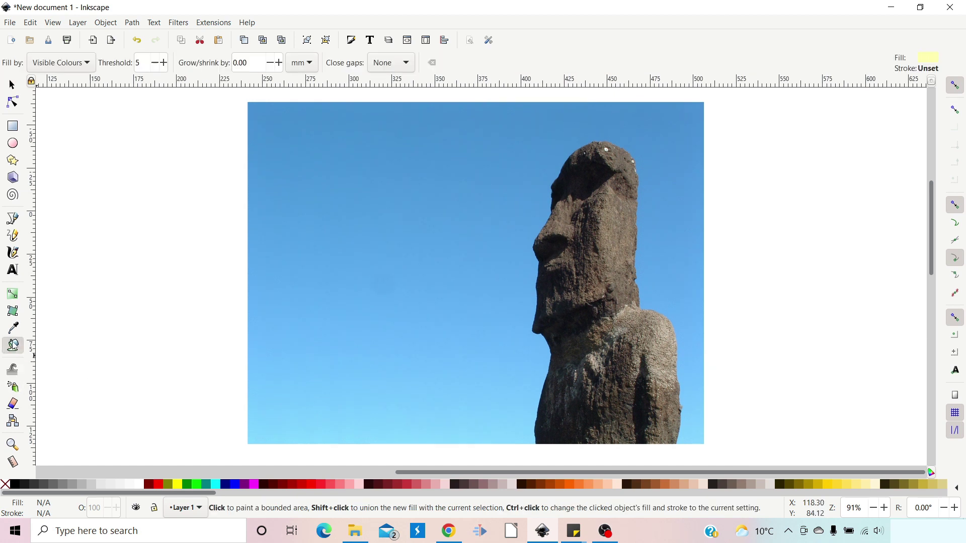
click(139, 63)
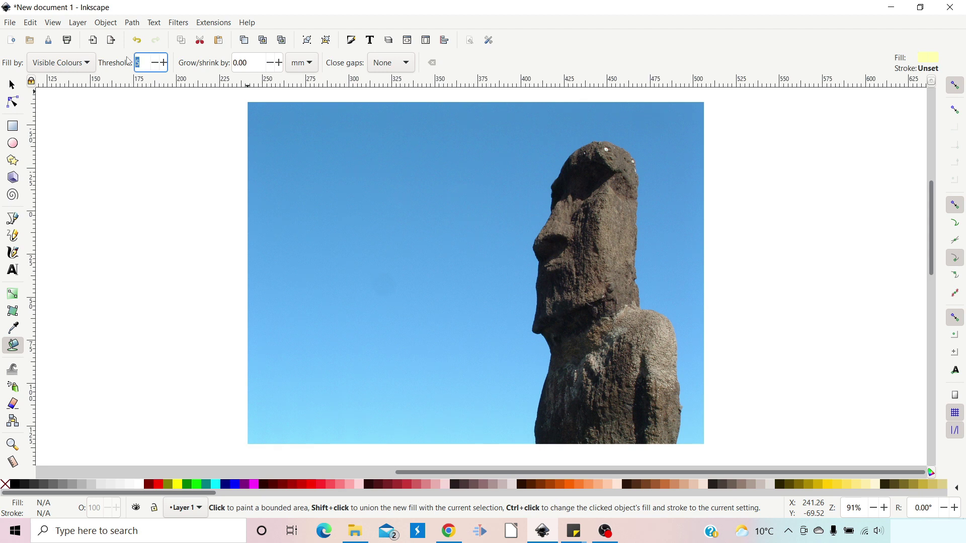
text(30)
mouse_move(558, 420)
mouse_down()
mouse_move(573, 369)
mouse_move(552, 315)
mouse_move(568, 191)
mouse_move(619, 159)
mouse_move(619, 280)
mouse_move(619, 269)
mouse_move(632, 321)
mouse_move(660, 357)
mouse_move(660, 403)
mouse_move(650, 416)
mouse_move(592, 415)
mouse_move(606, 369)
mouse_move(588, 248)
mouse_move(594, 209)
mouse_move(602, 246)
mouse_up()
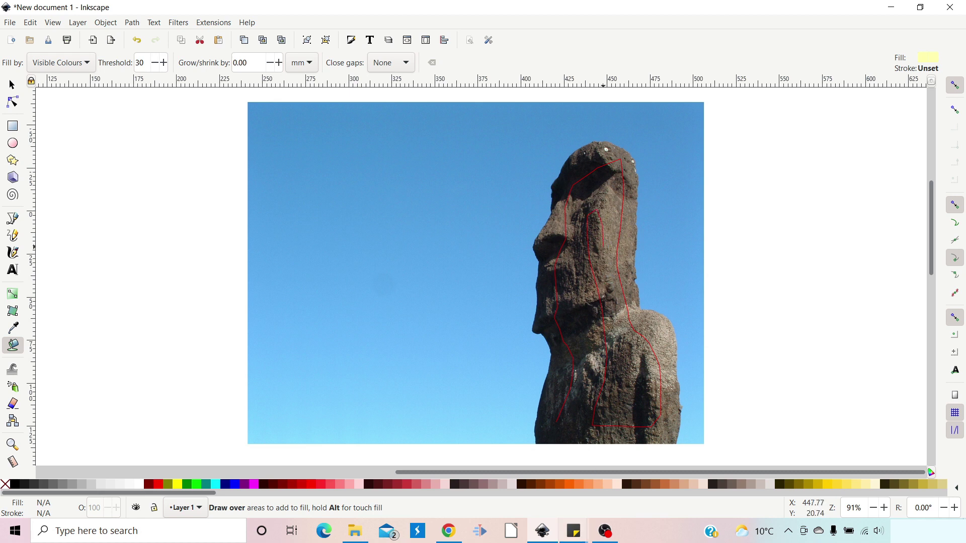
mouse_move(580, 541)
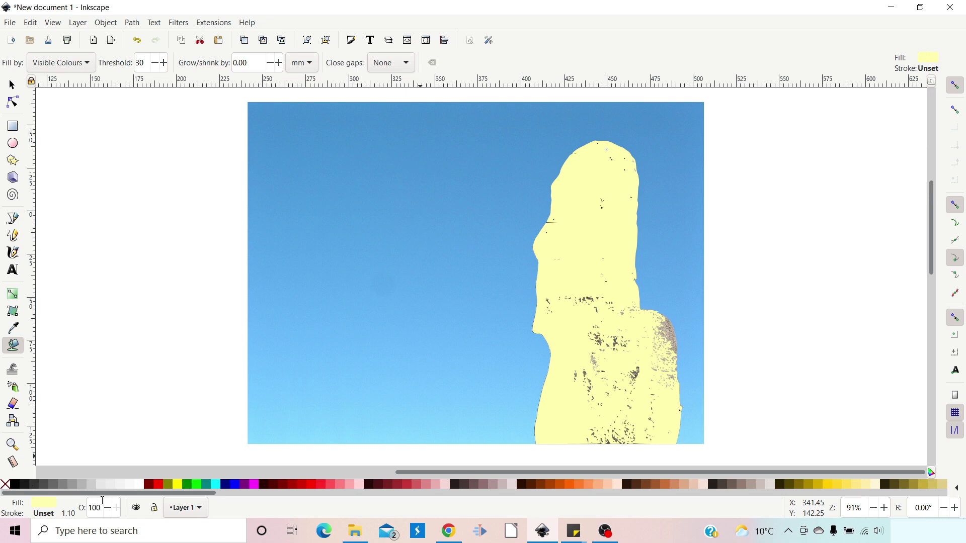
Give the traced statue shape a red stroke and no fill.
shift+click(160, 485)
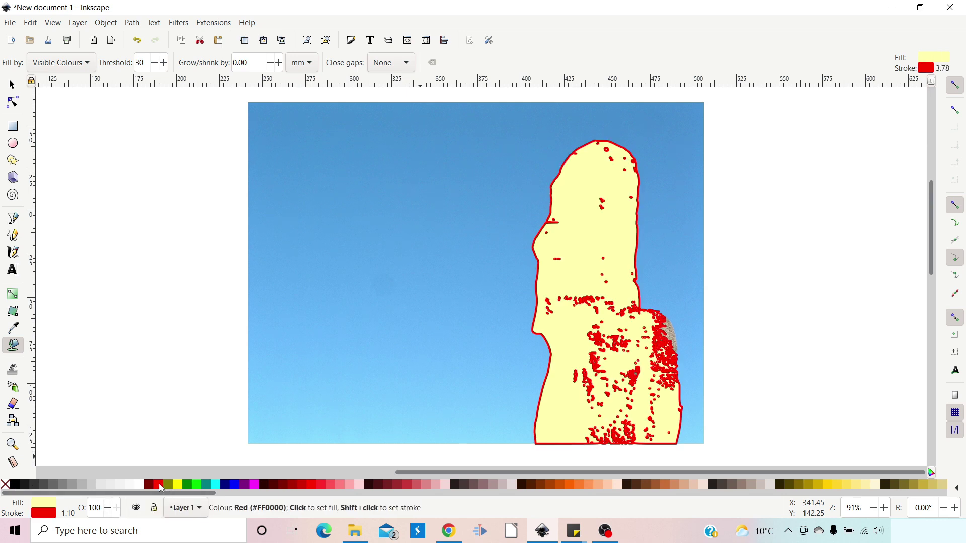
click(6, 484)
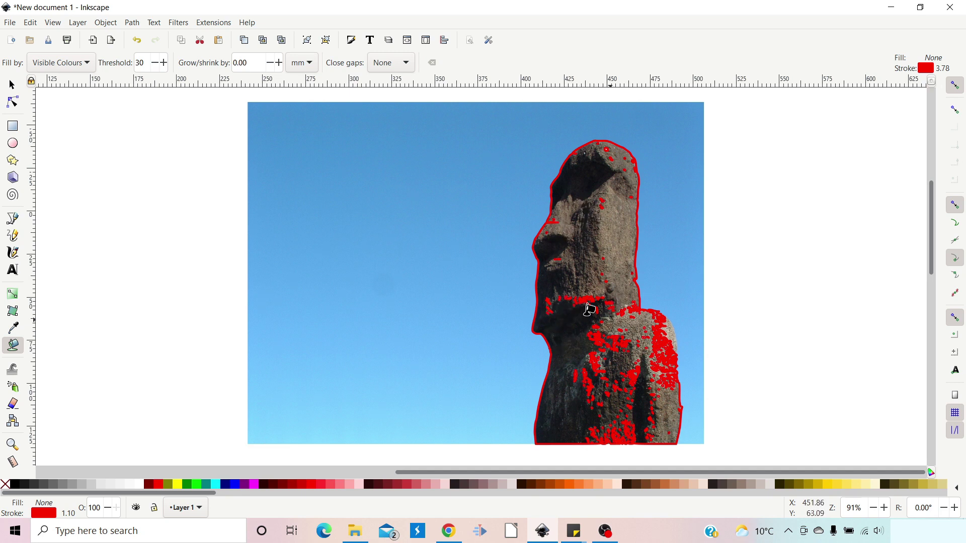
Break the traced statue outline apart, then union the pieces back into one path.
click(14, 86)
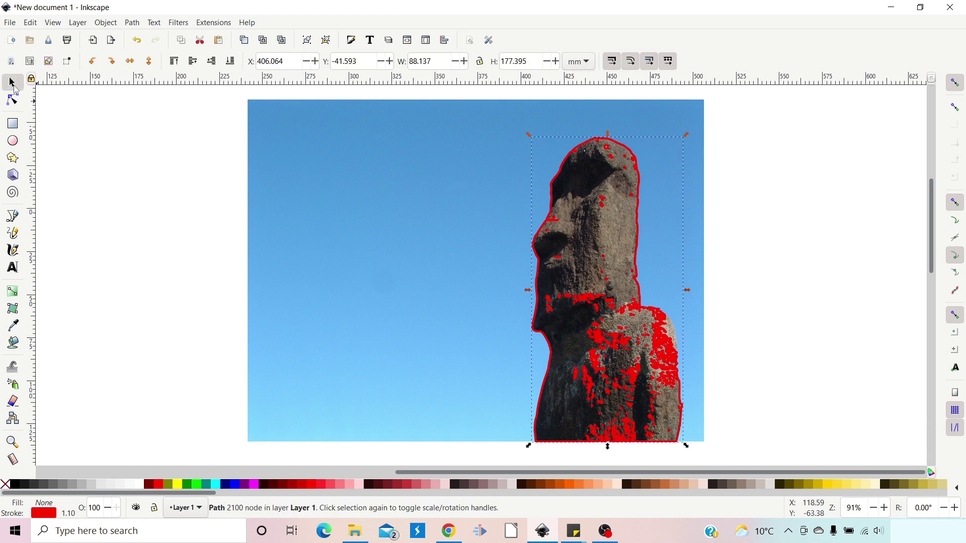
click(132, 24)
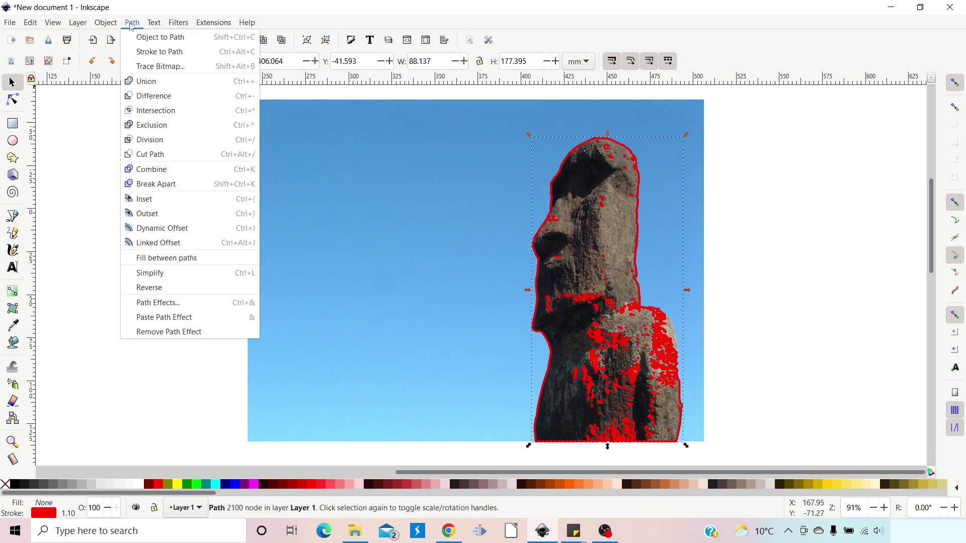
click(149, 185)
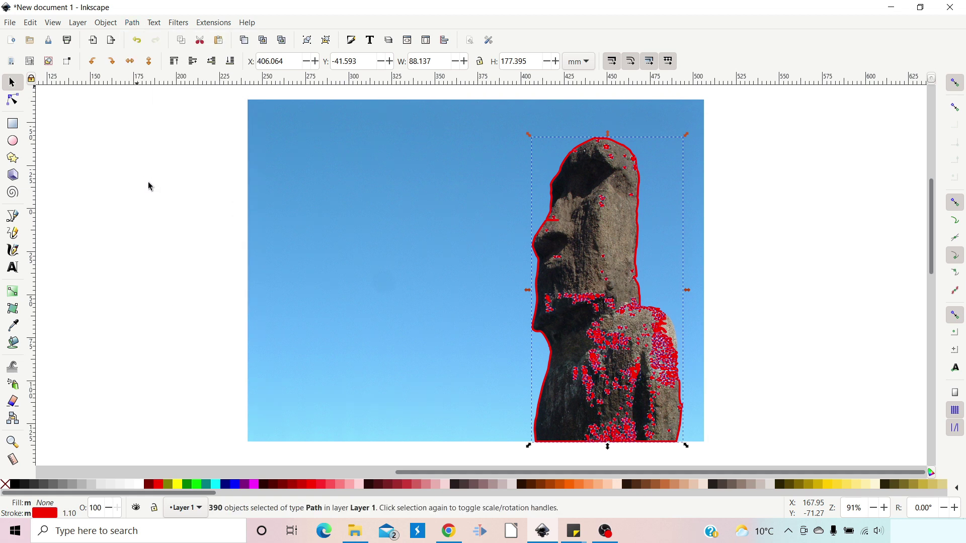
click(132, 23)
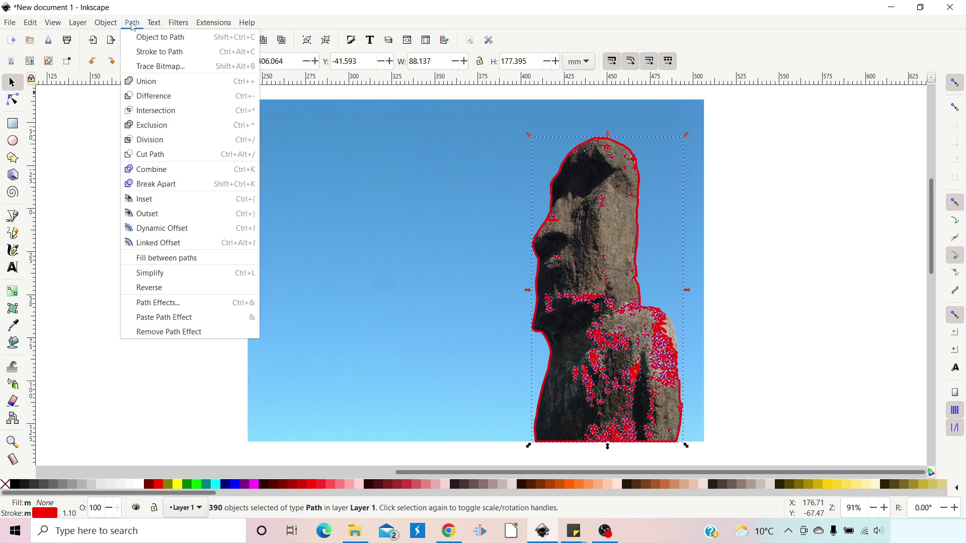
click(140, 84)
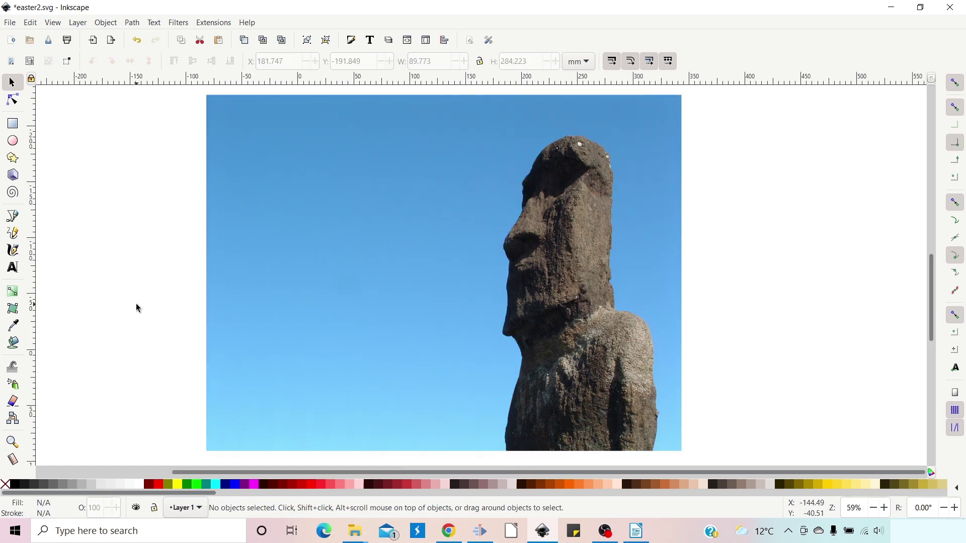
With the Pen tool, trace the statue's left edge from its base up past the chin to the nose tip.
click(13, 217)
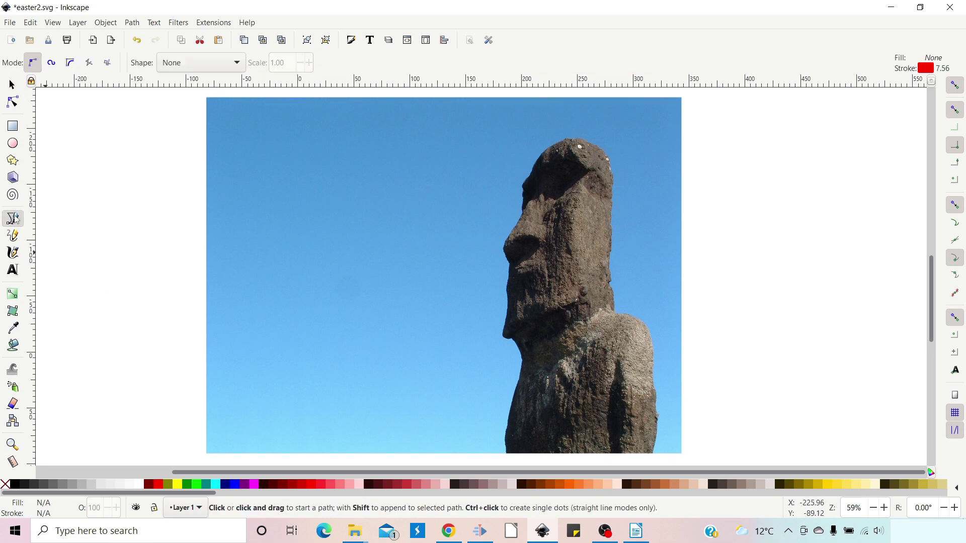
click(507, 454)
click(505, 439)
click(522, 363)
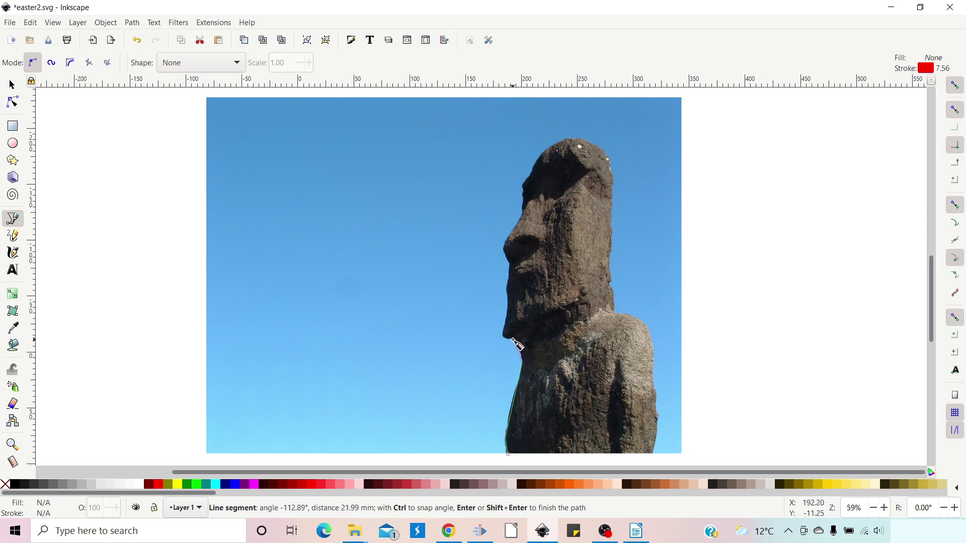
click(504, 334)
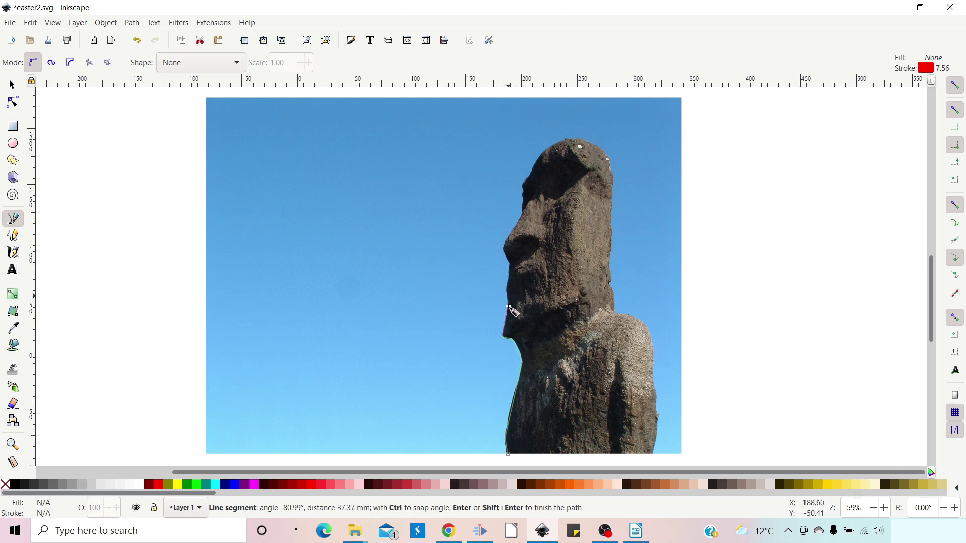
click(508, 308)
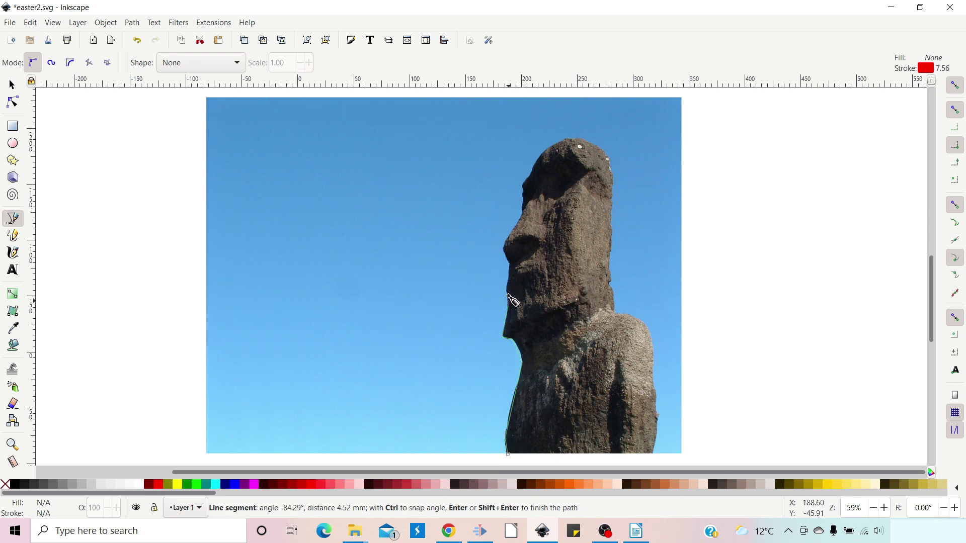
click(508, 267)
click(504, 245)
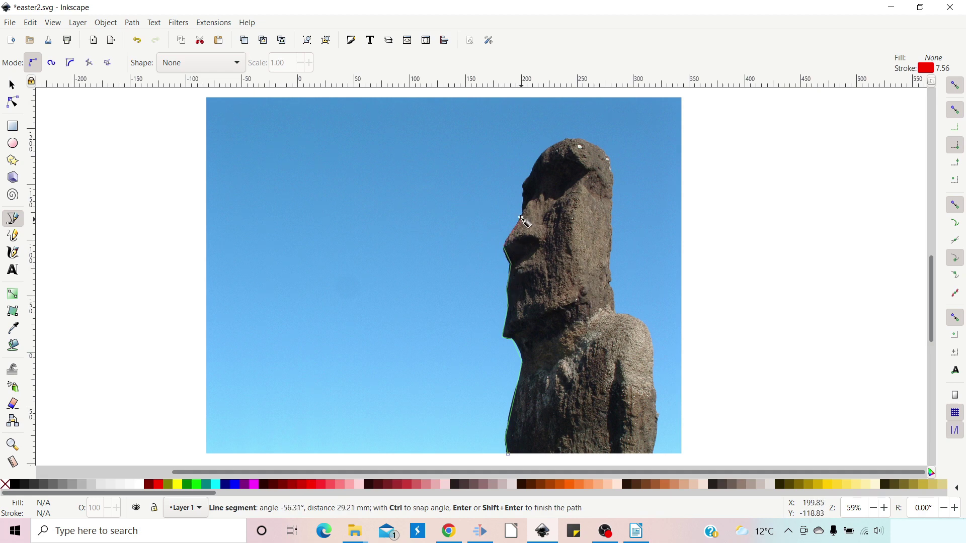
Continue the outline over the brow and head, down the back, and close it at the base.
click(524, 187)
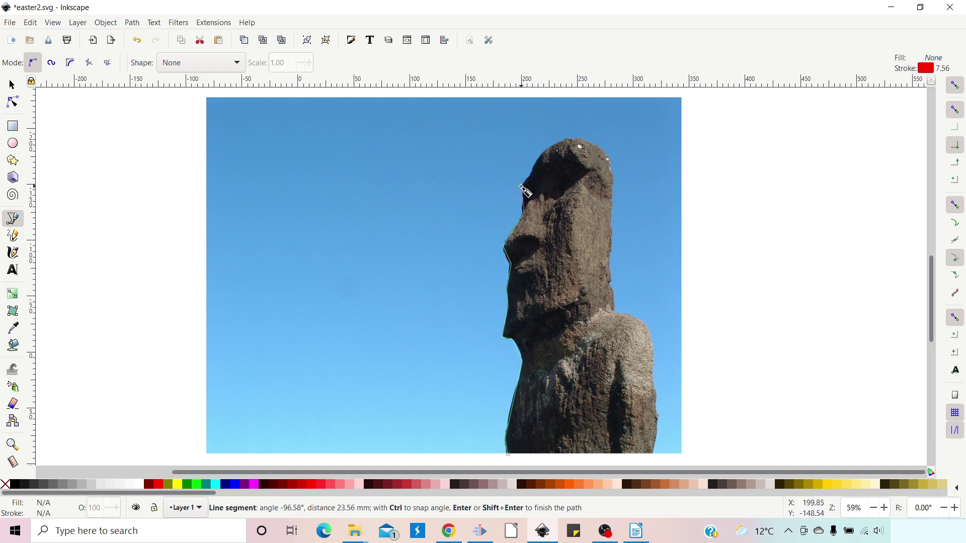
click(549, 151)
click(577, 140)
click(608, 159)
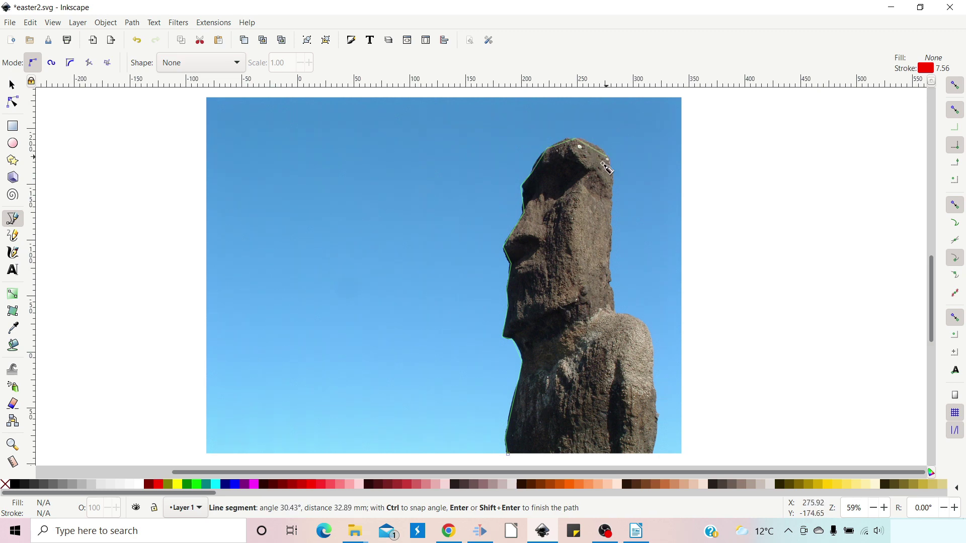
click(609, 456)
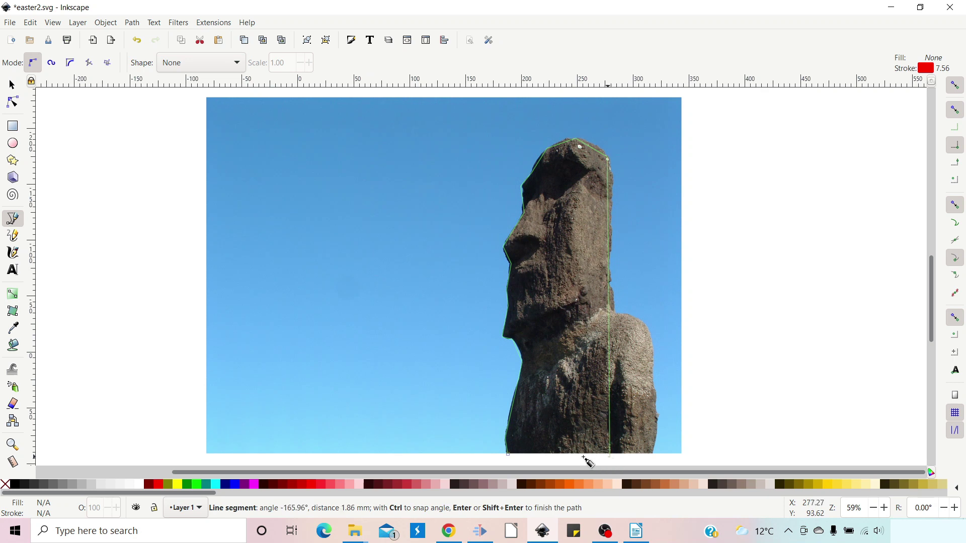
click(508, 455)
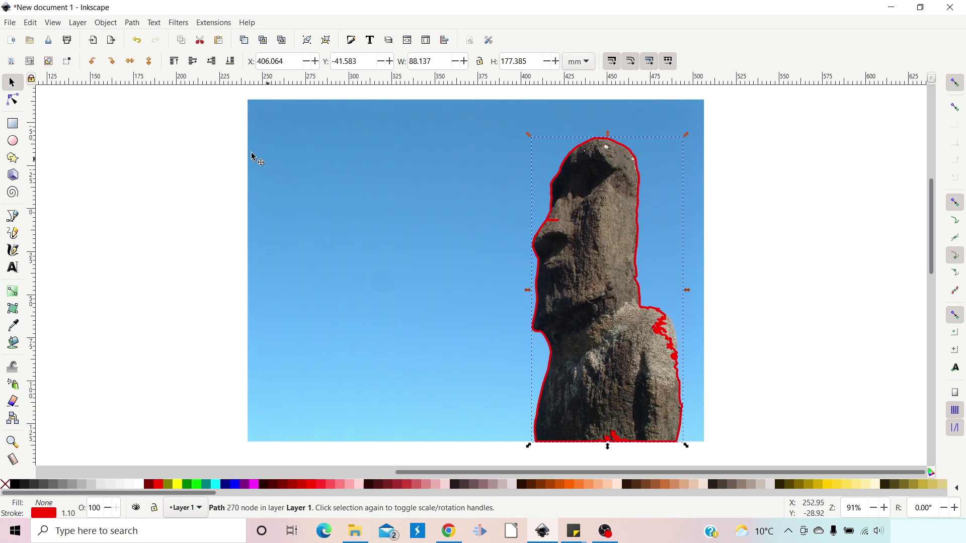
Make the statue outline a Dynamic Offset and drag its handle outward around the head.
click(132, 22)
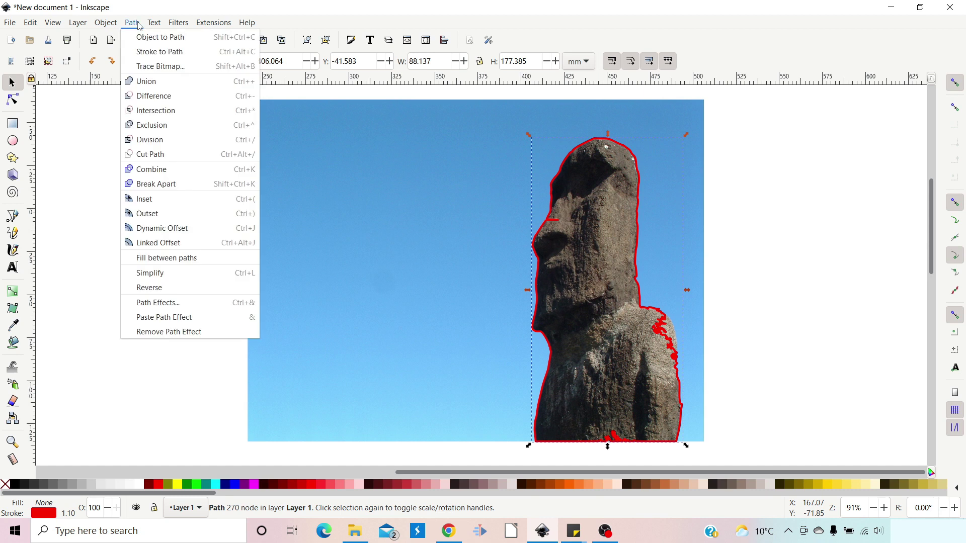
click(161, 228)
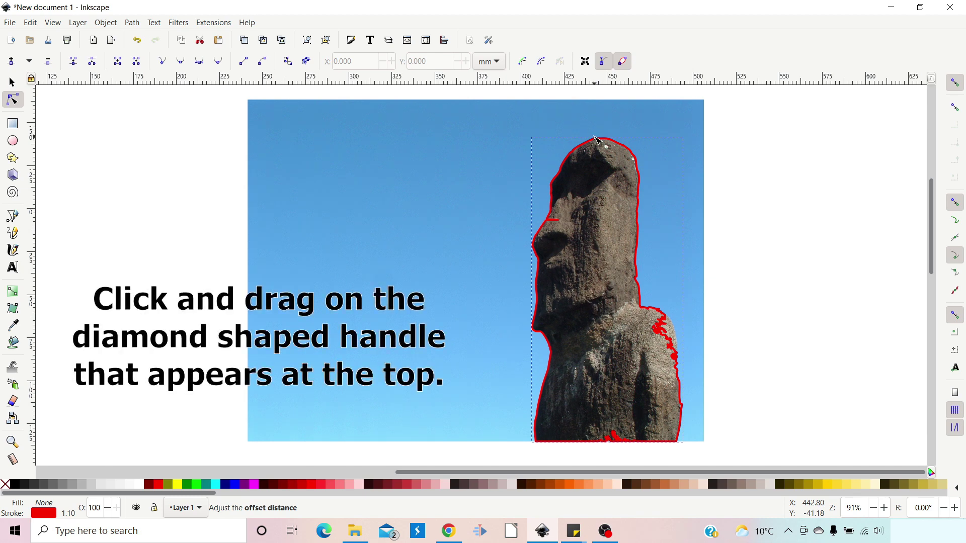
drag(595, 137, 591, 124)
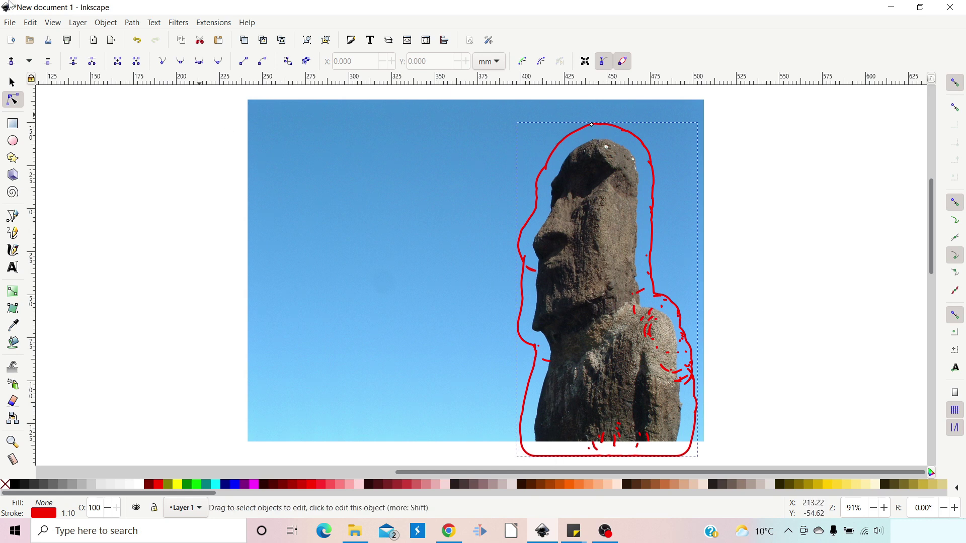
Convert the offset outline to a path, break it apart, and union the pieces into one clean outline.
click(131, 22)
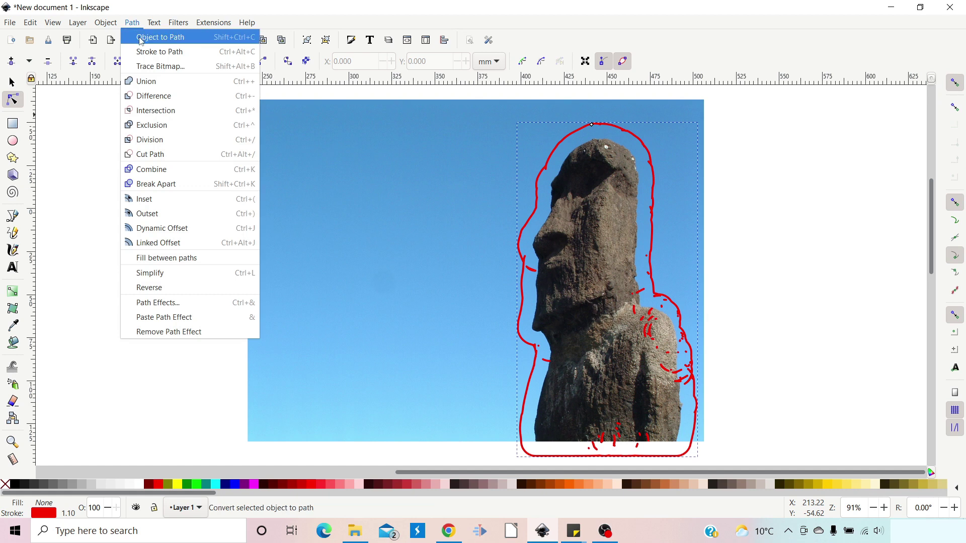
click(141, 36)
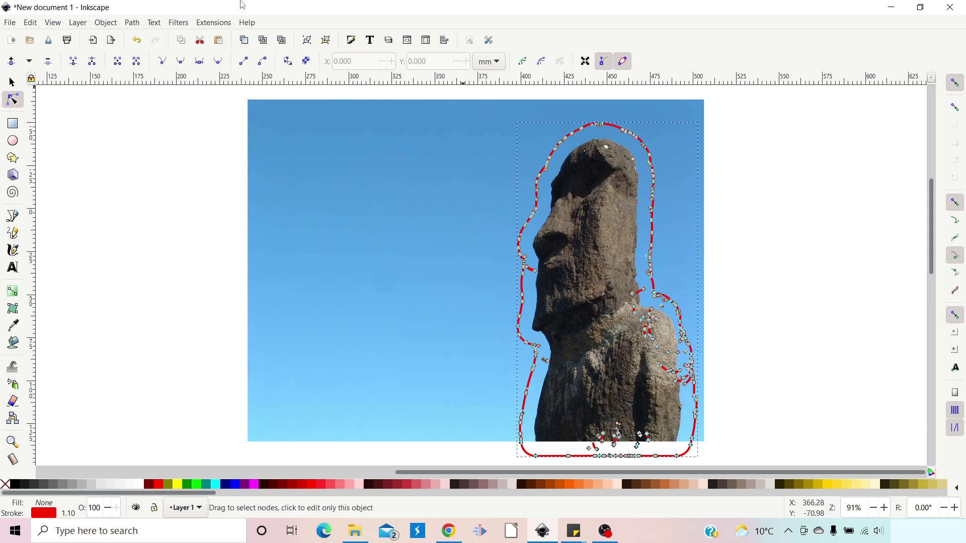
click(132, 23)
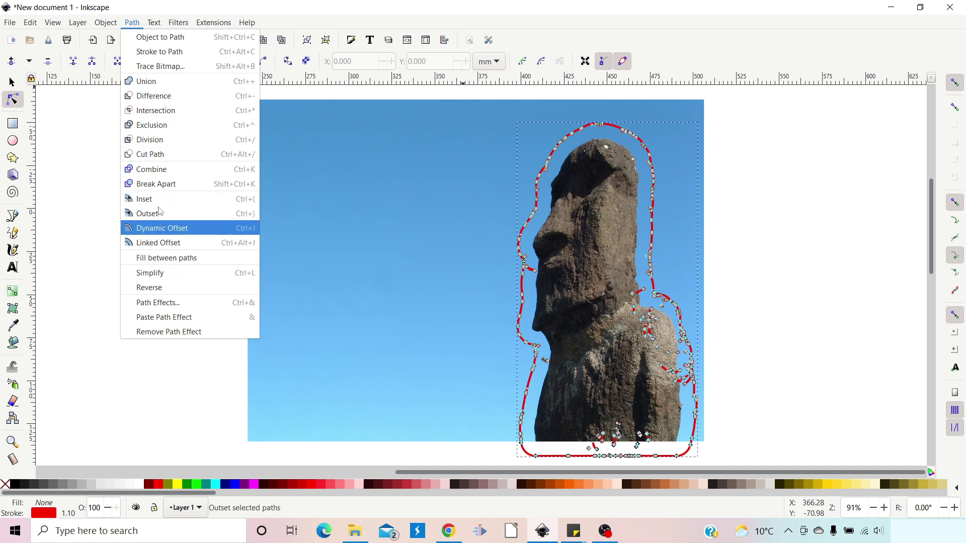
click(160, 183)
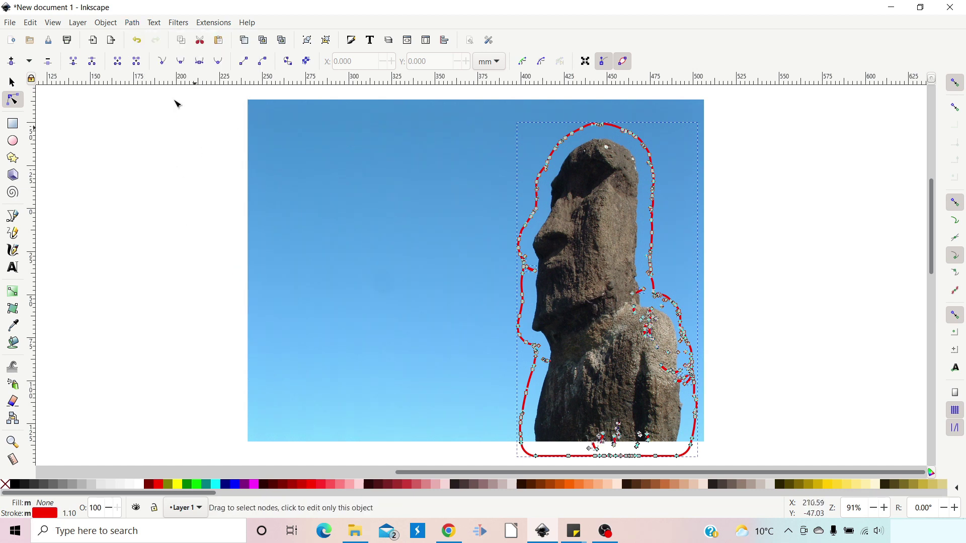
click(133, 24)
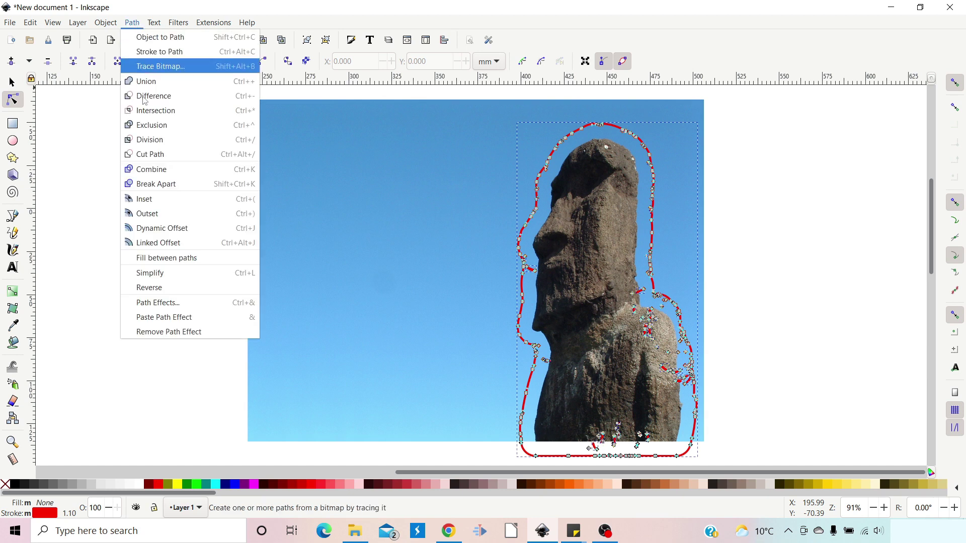
click(157, 81)
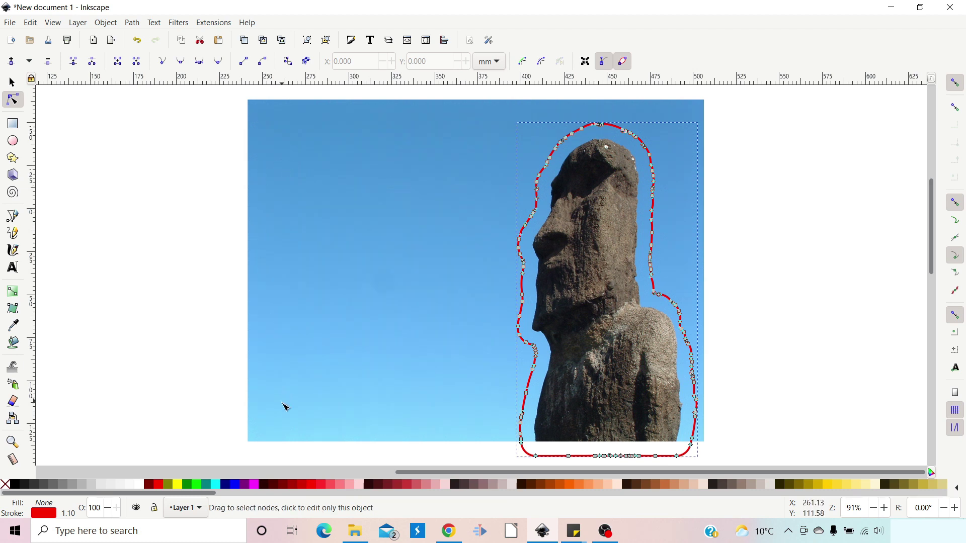
Draw a 163.277 × 141.078 mm rectangle from the upper-left sky down over the statue's face.
click(12, 124)
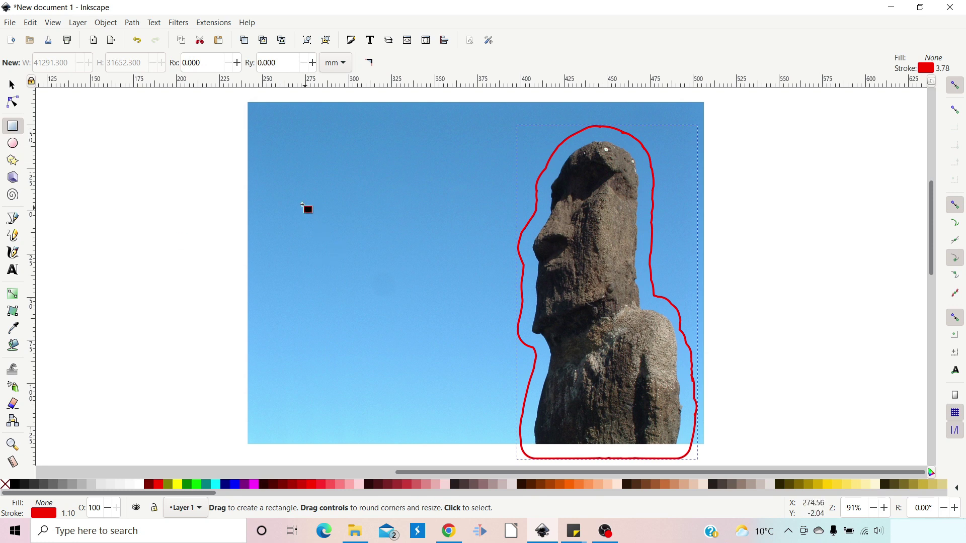
drag(279, 170, 561, 413)
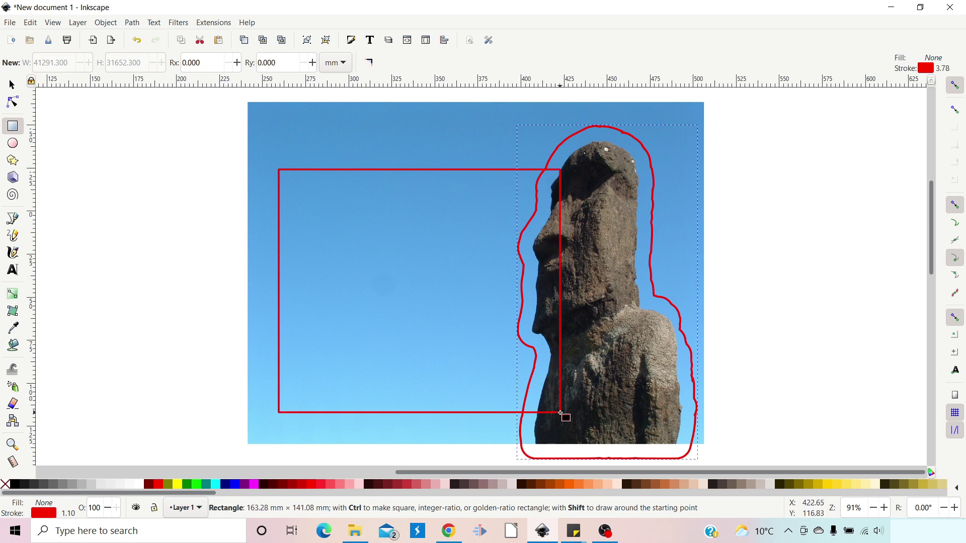
drag(560, 413, 560, 413)
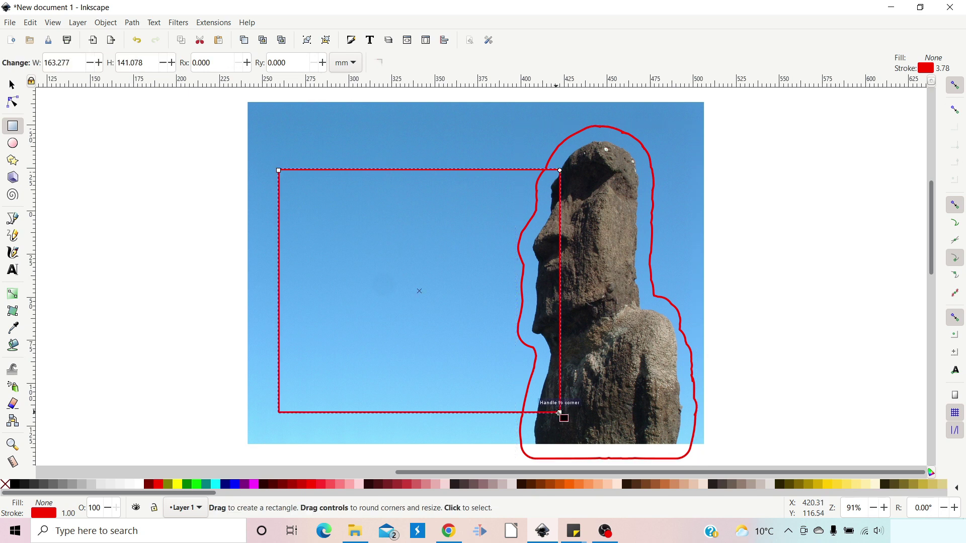
Raise the statue outline above the rectangle and subtract it from the rectangle with Path > Difference.
click(11, 84)
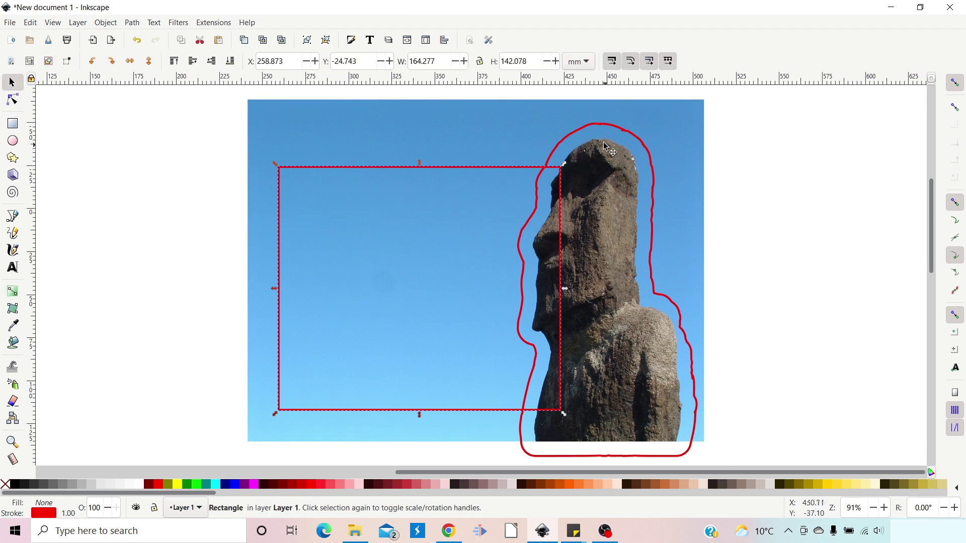
click(580, 133)
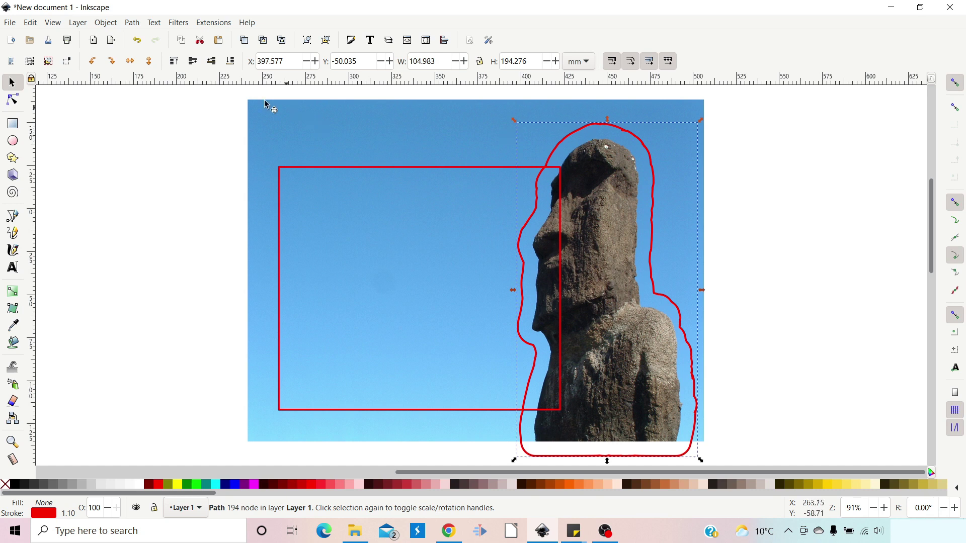
click(175, 62)
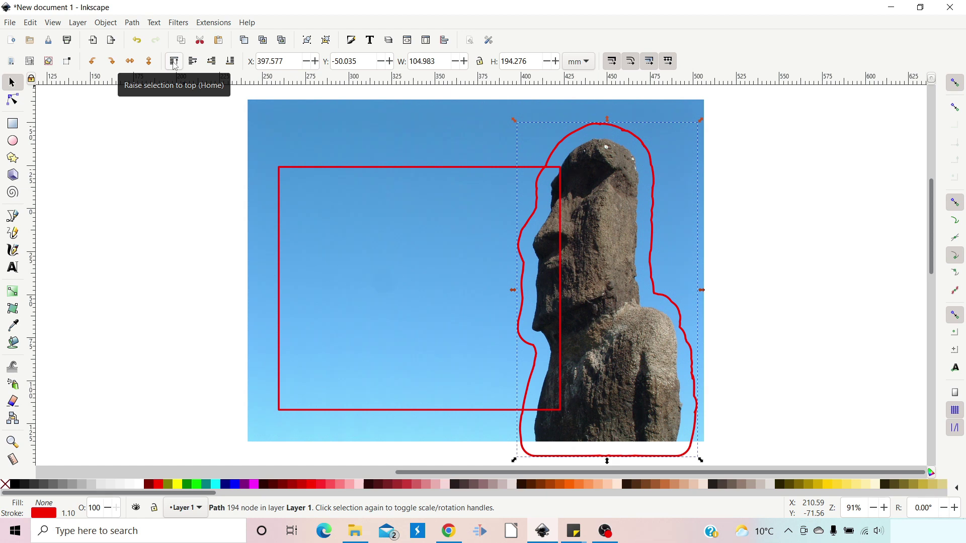
shift+click(363, 172)
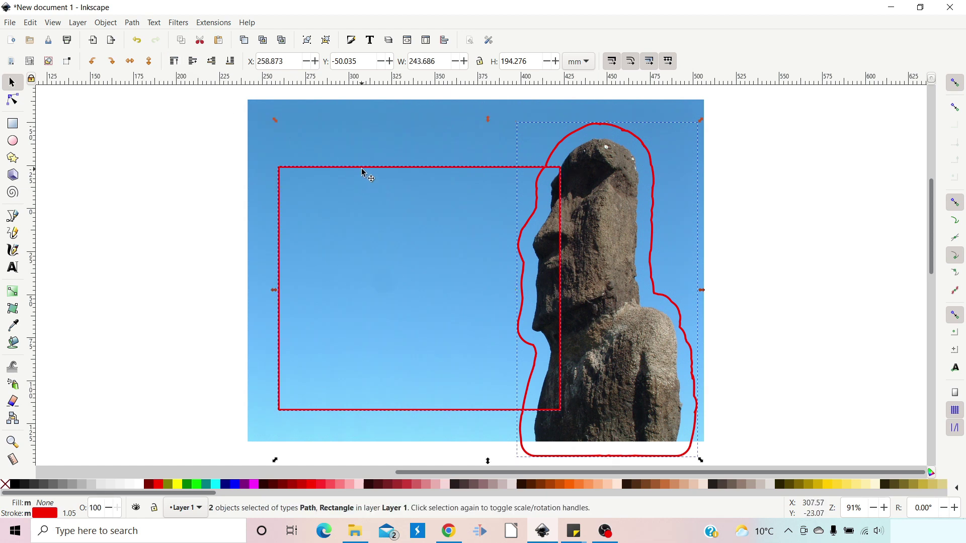
click(132, 23)
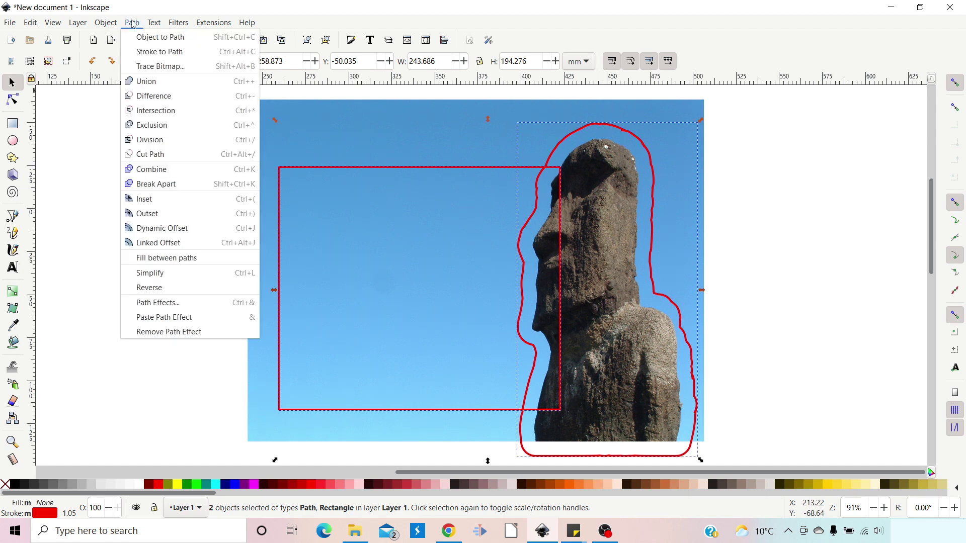
click(150, 102)
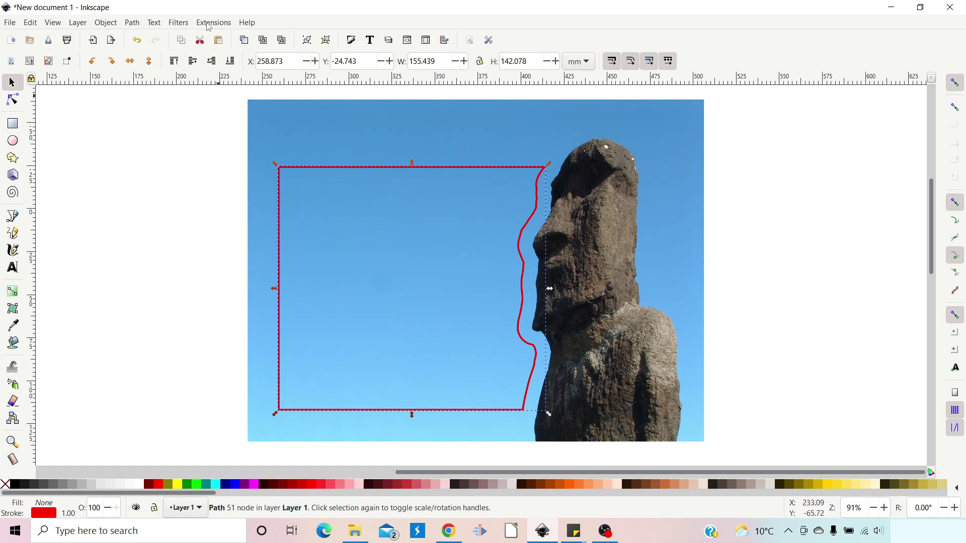
Generate 2 paragraphs of placeholder text with the Lorem ipsum extension.
click(156, 235)
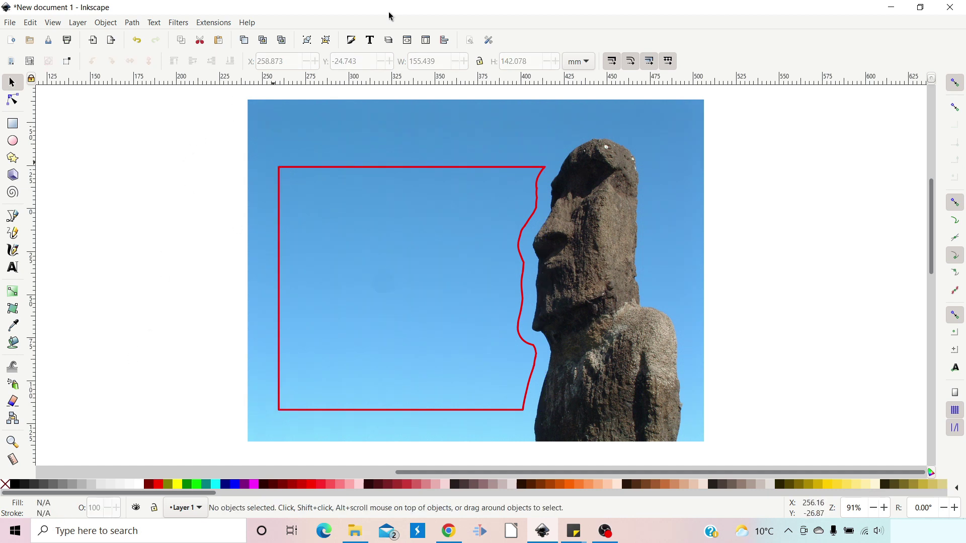
click(215, 23)
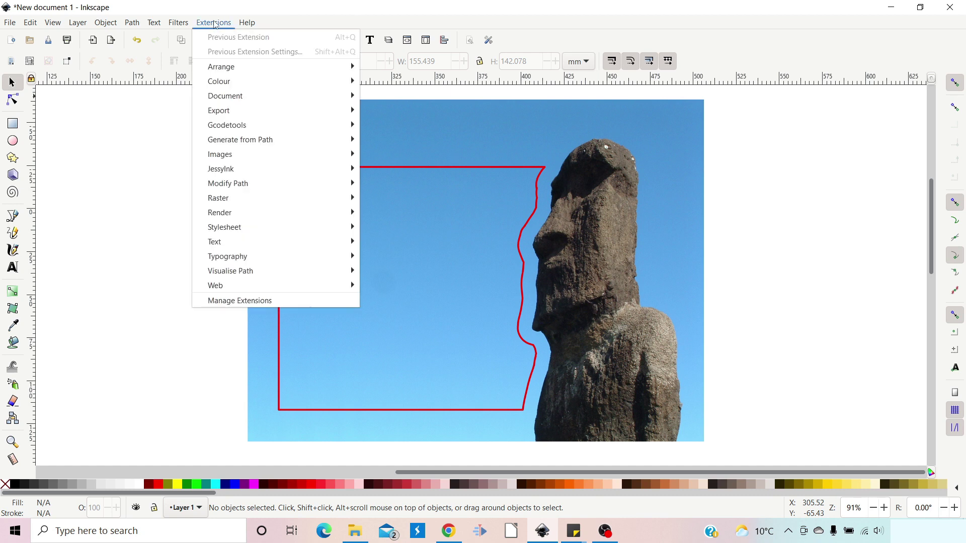
mouse_move(225, 247)
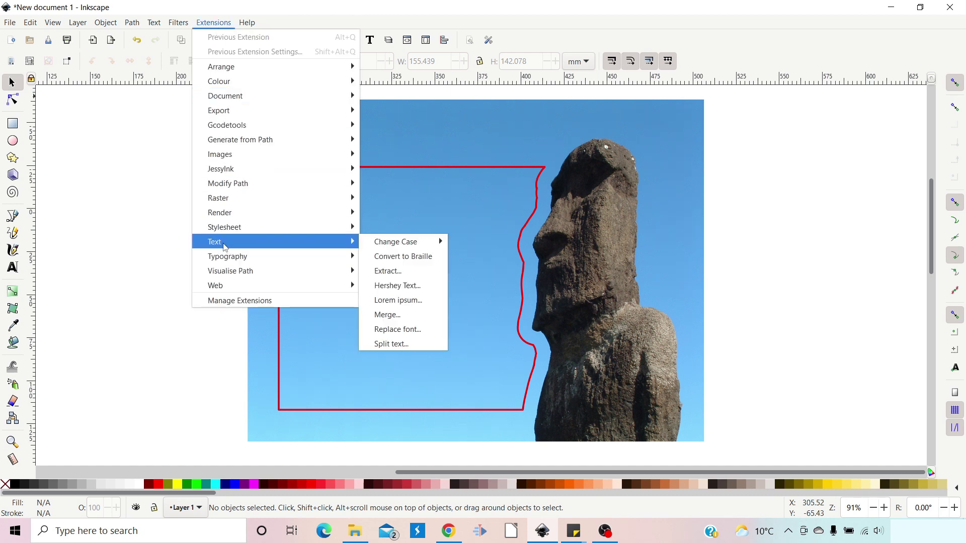
click(401, 301)
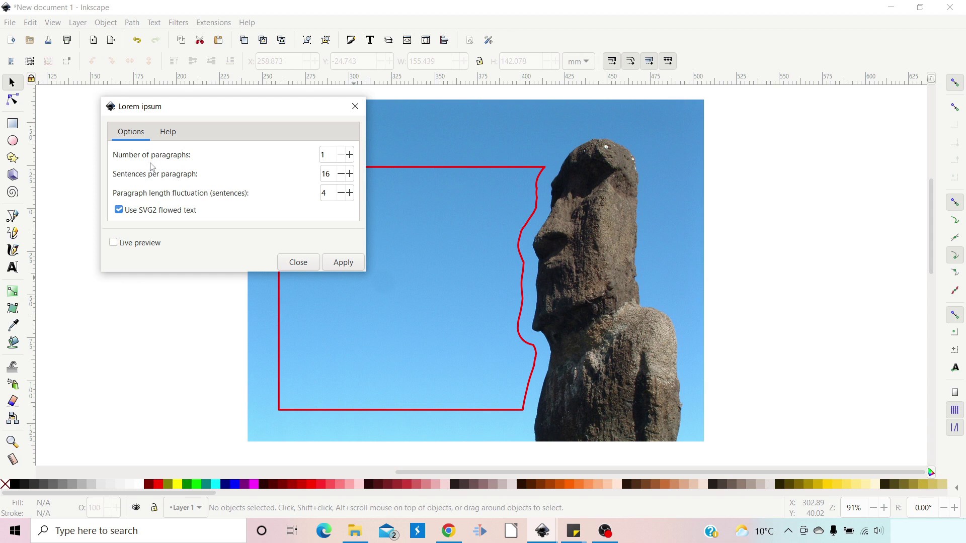
click(326, 155)
click(350, 154)
click(343, 266)
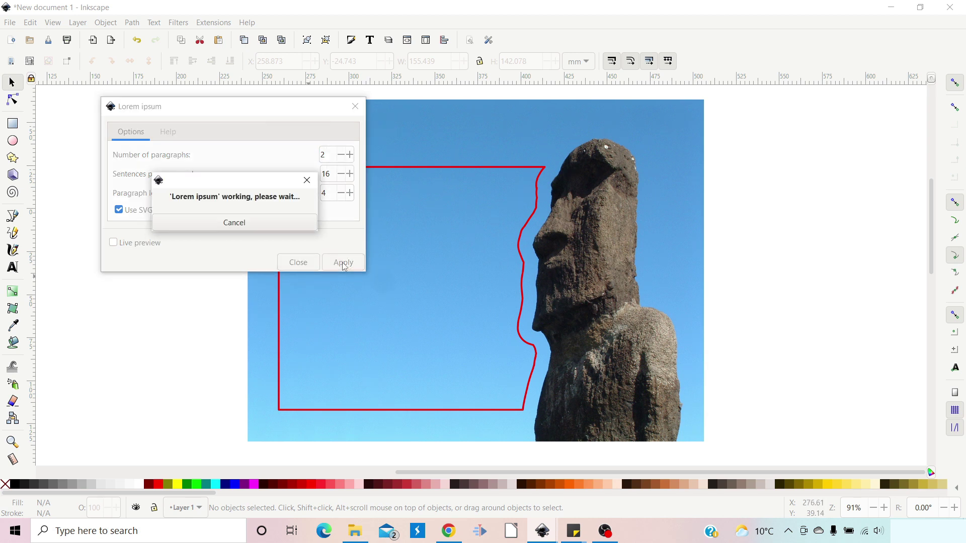
Flow the lorem ipsum text into the cut frame so it wraps along the moai's profile.
click(355, 106)
scroll(352, 257, left, 6)
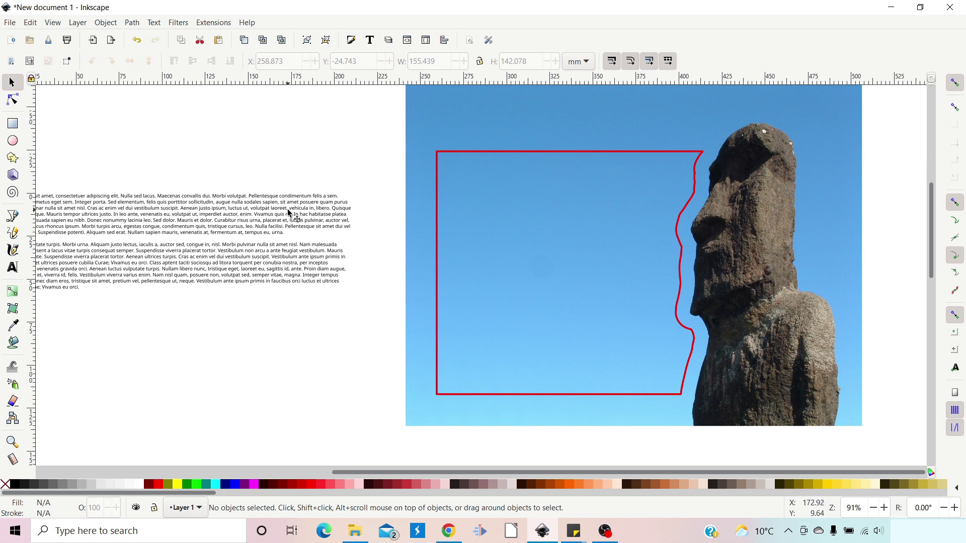
click(269, 203)
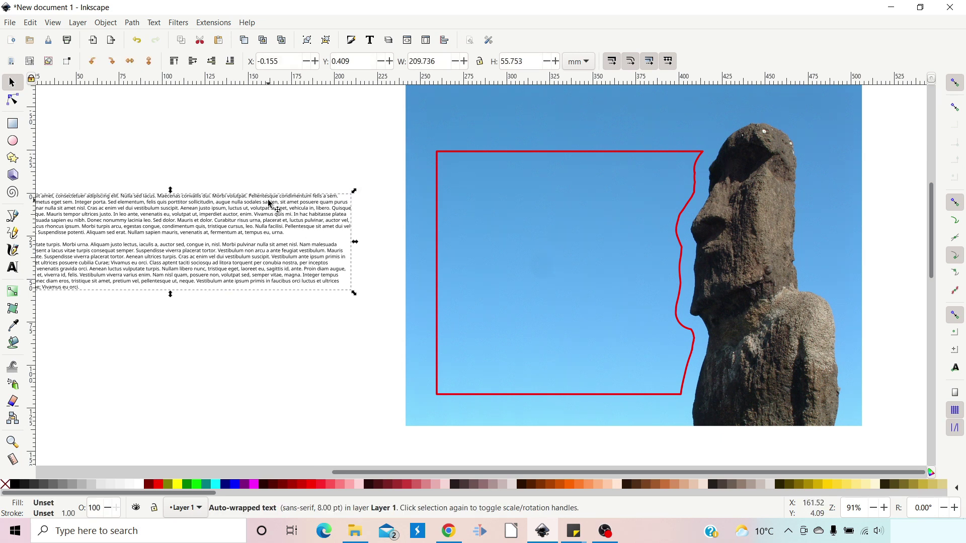
shift+click(517, 155)
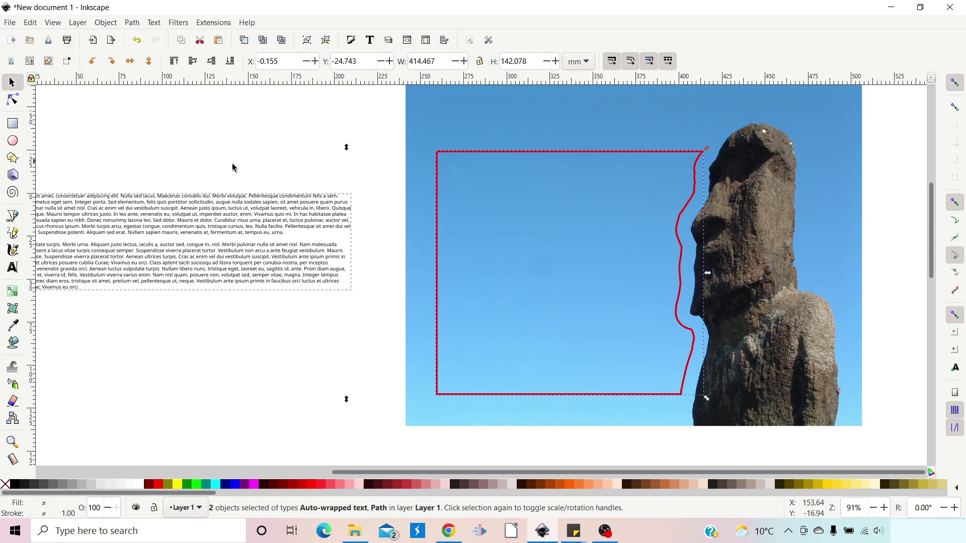
click(157, 23)
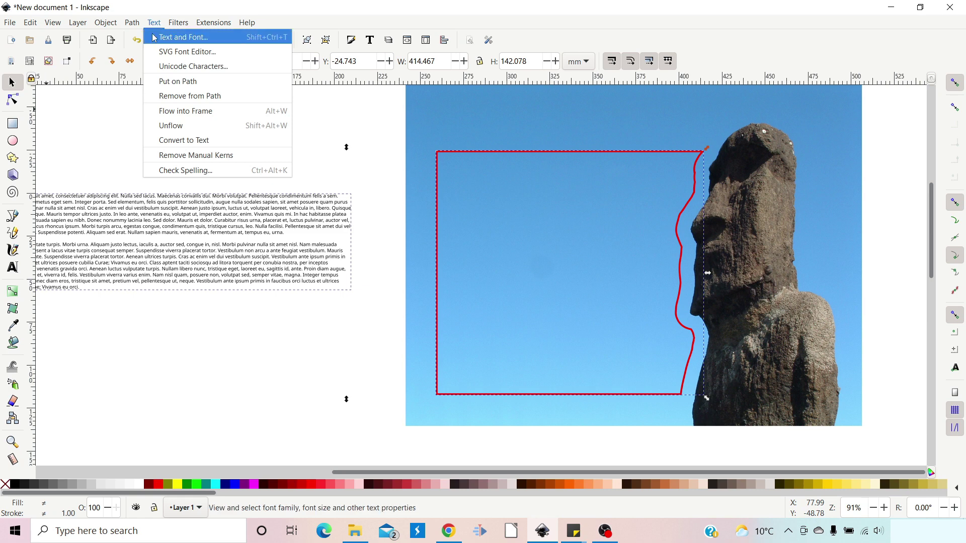
click(171, 115)
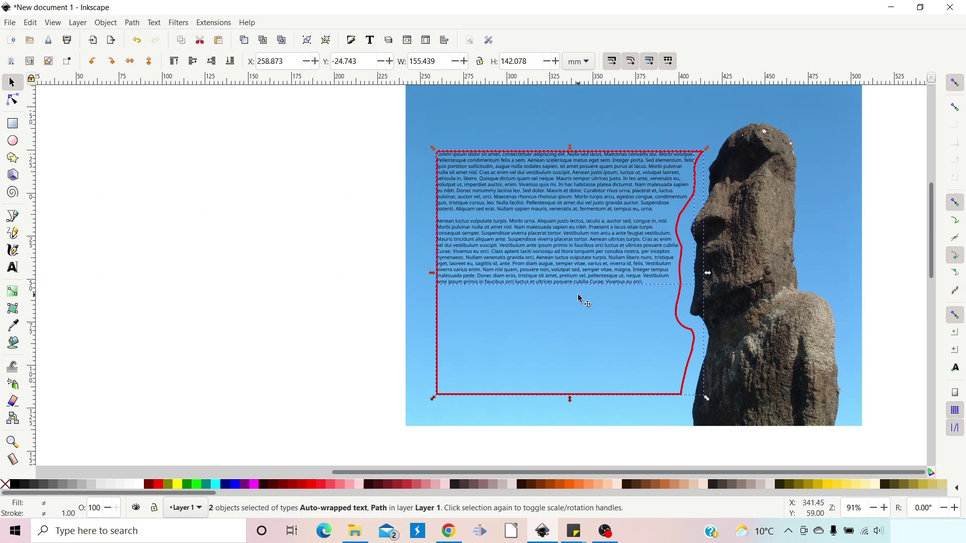
Try font size 12 on the flowed text in Text and Font, then undo back to 7.99999.
scroll(625, 270, right, 6)
scroll(351, 275, right, 2)
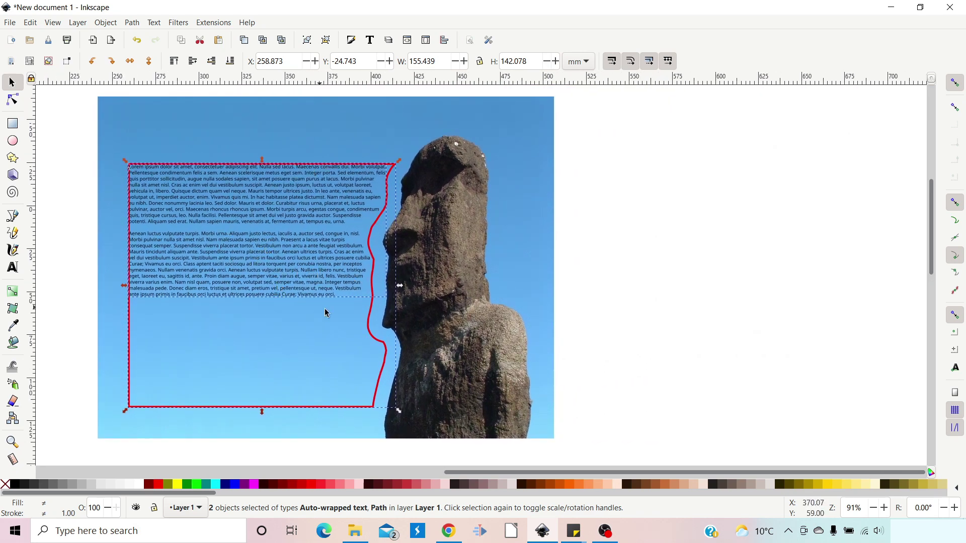
click(373, 41)
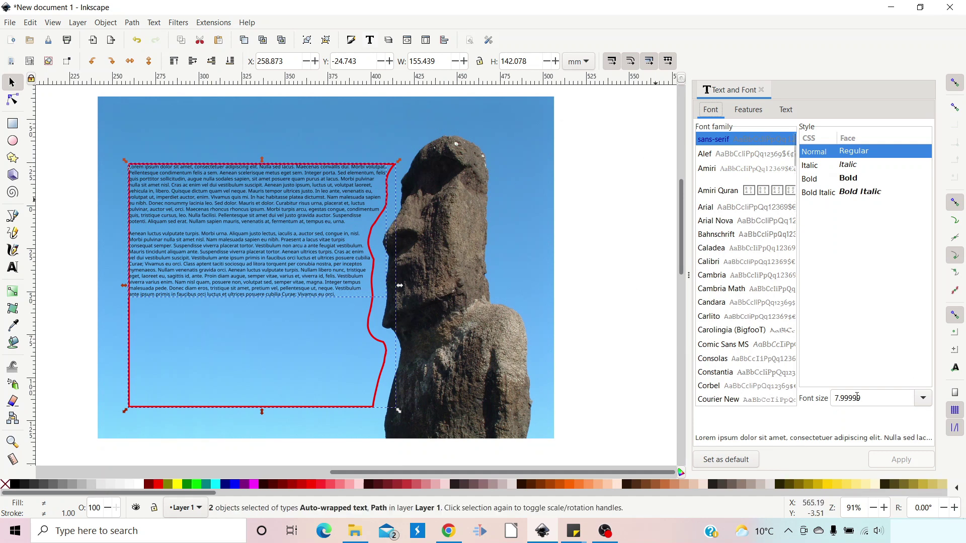
drag(869, 399, 833, 407)
text(12)
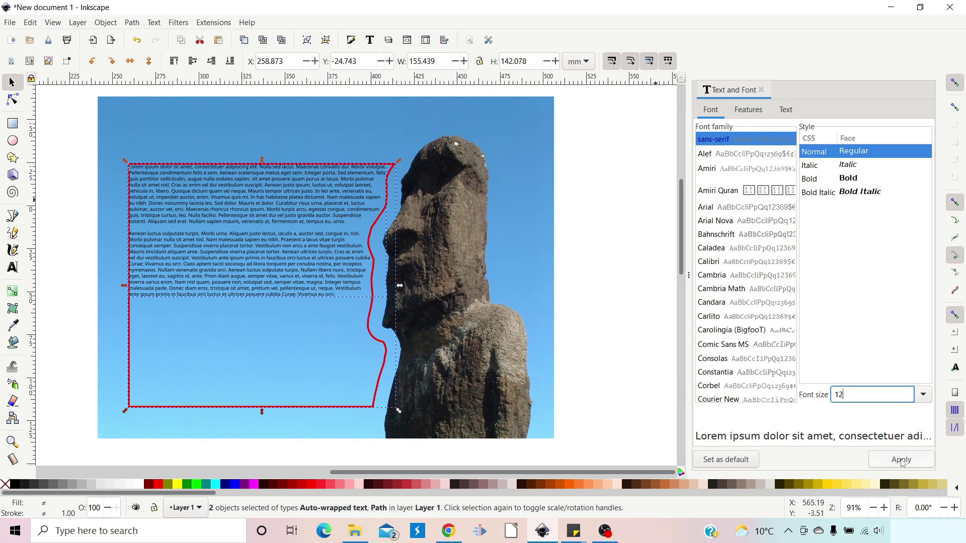
click(907, 465)
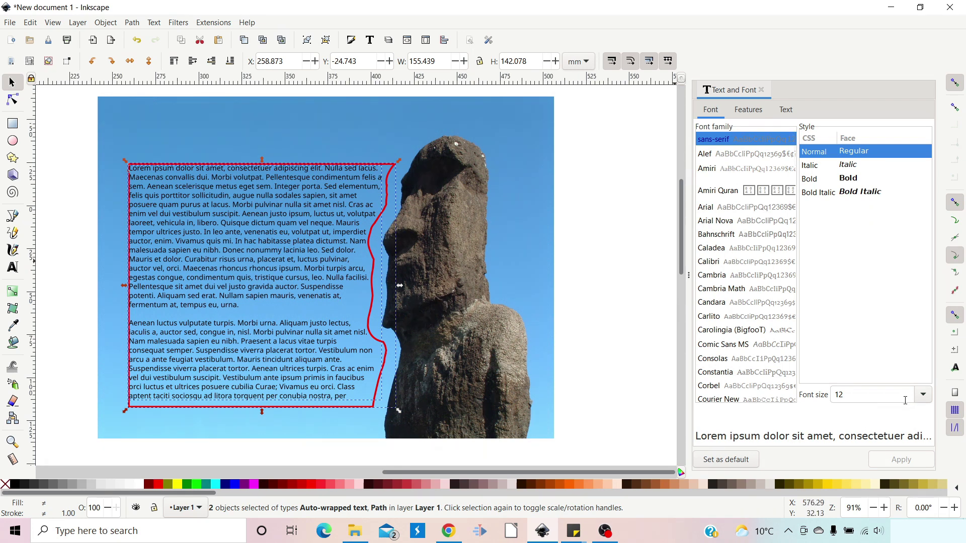
key(ctrl+z)
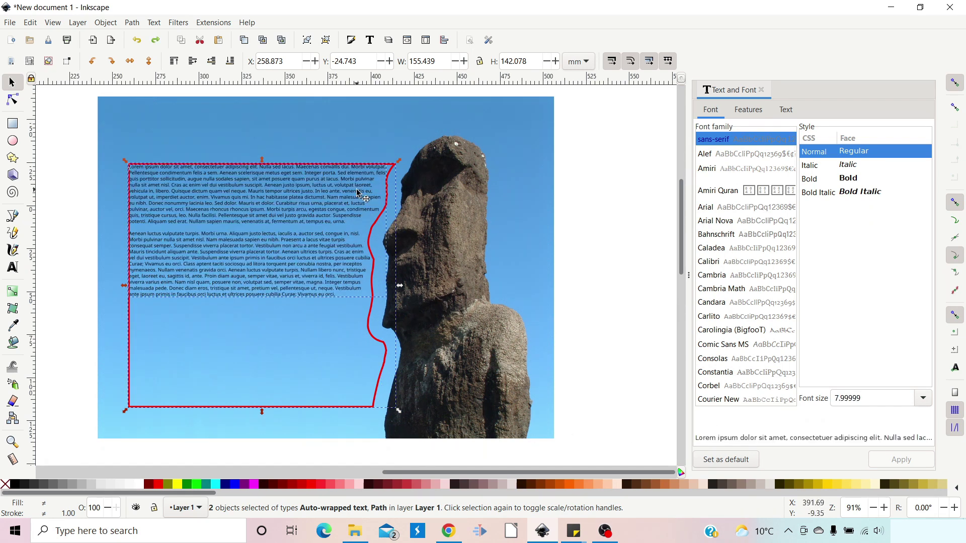
Scale the red wrap frame and statue photo proportionally to about 77%, 203.392 × 152.544 mm.
click(581, 252)
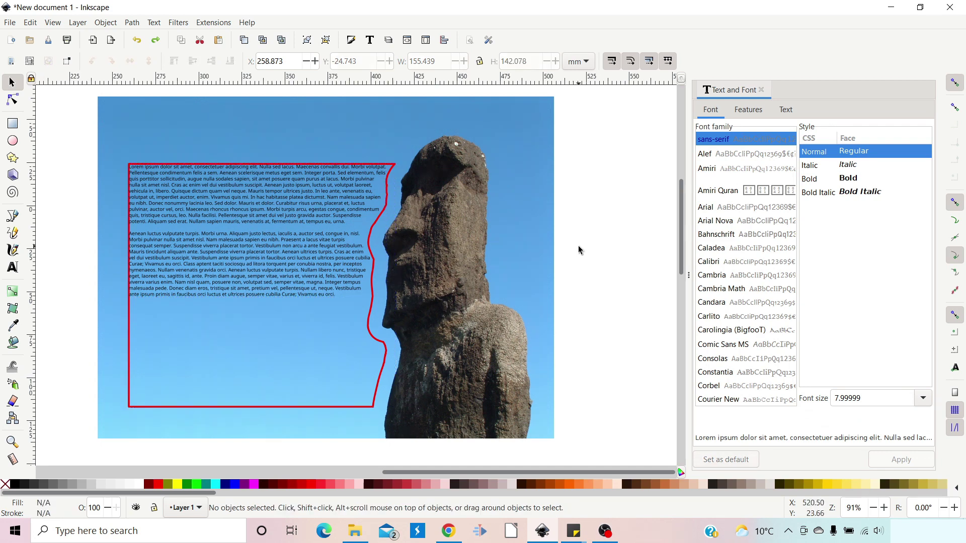
click(377, 390)
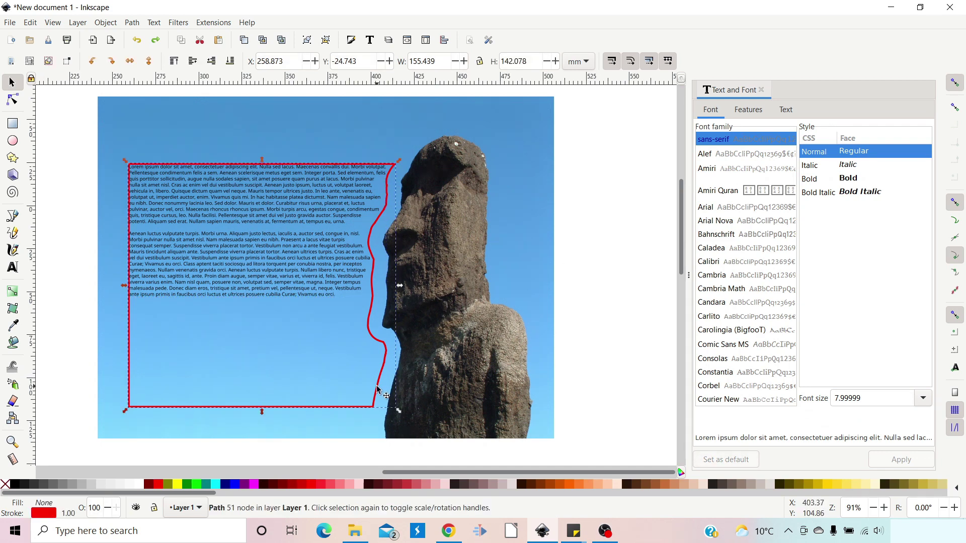
shift+click(531, 358)
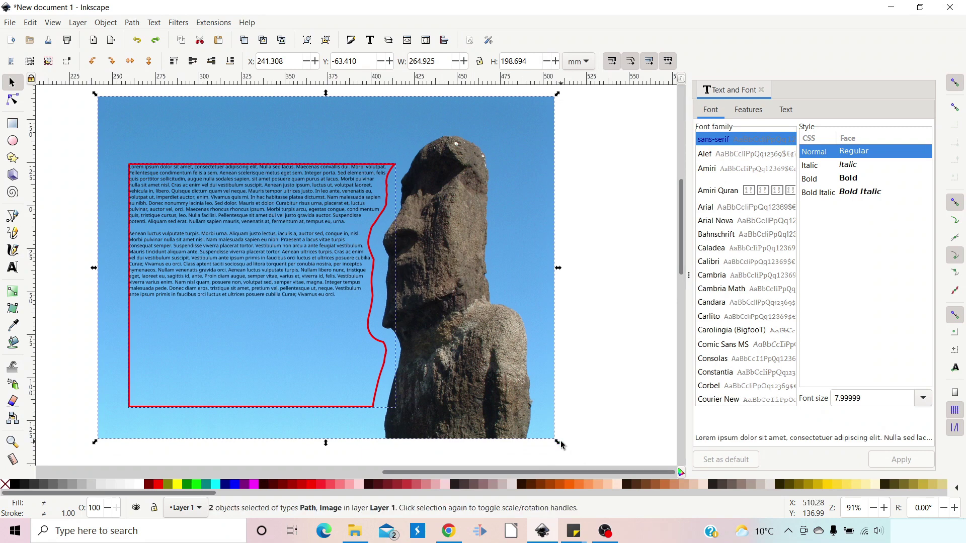
key(ctrl)
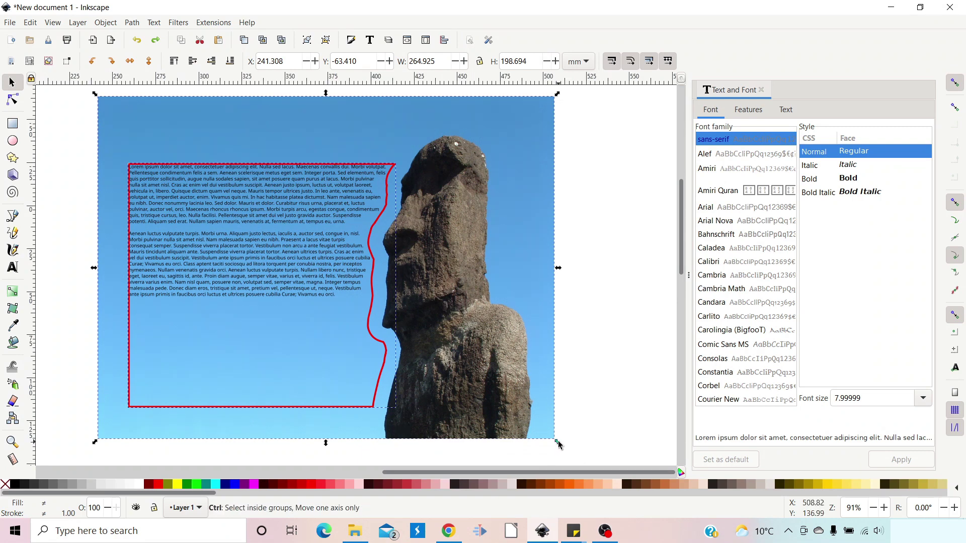
drag(555, 443, 472, 365)
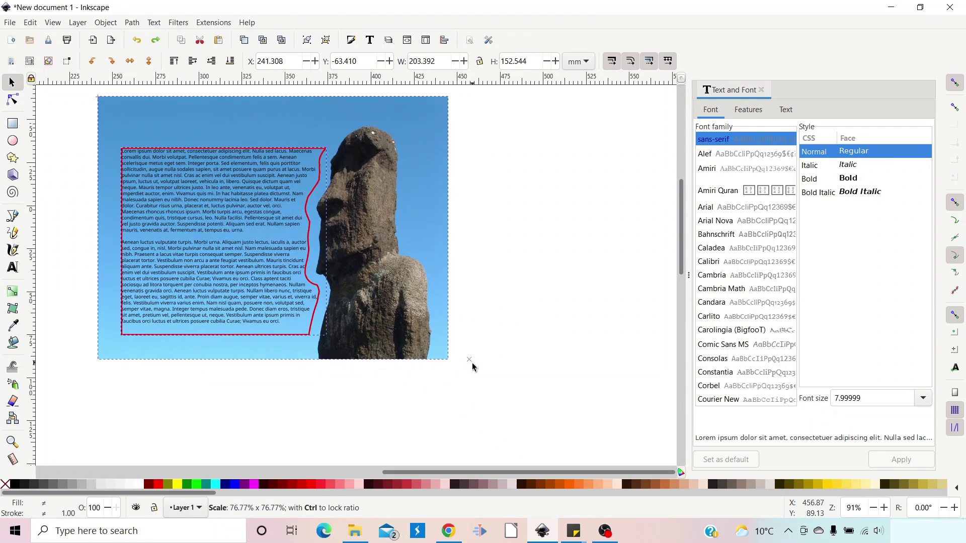
drag(515, 387, 516, 388)
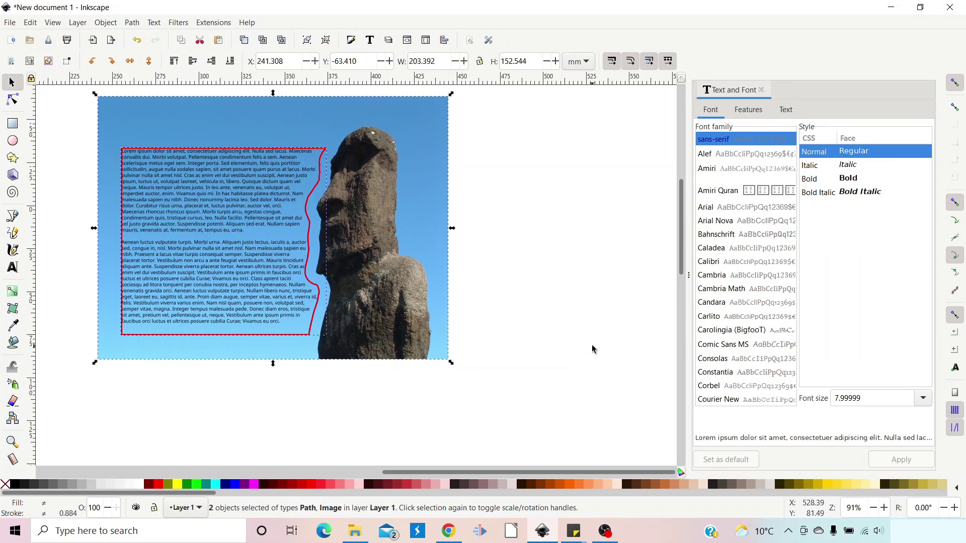
drag(583, 338, 679, 389)
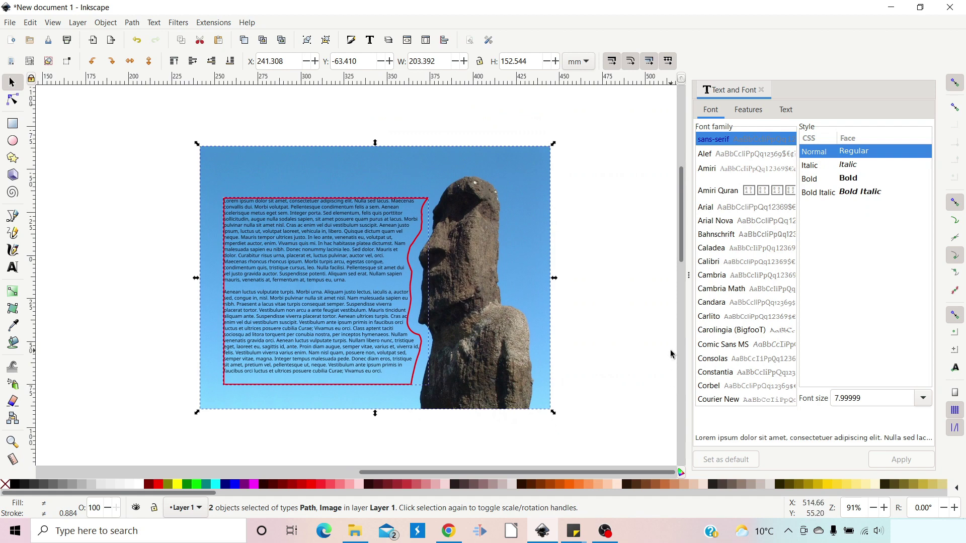
key(plus)
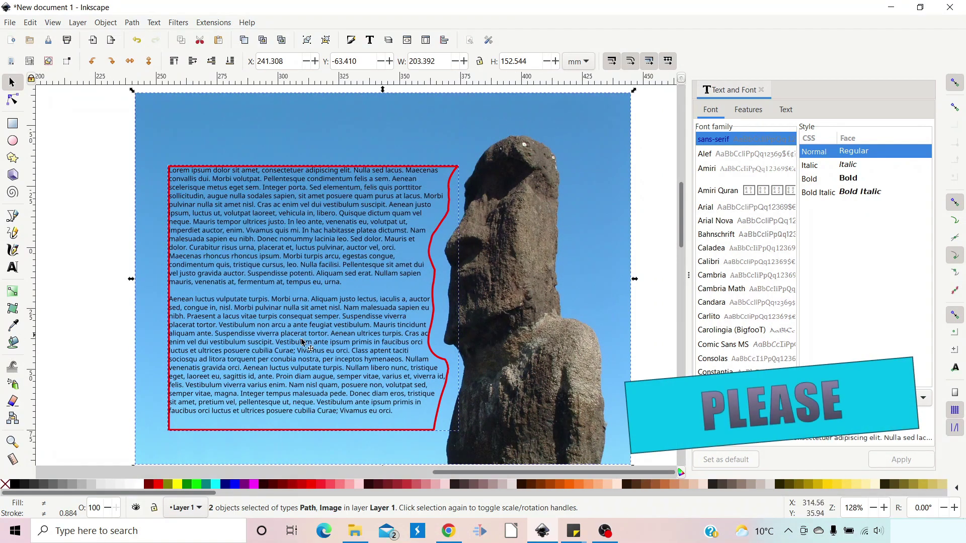
click(78, 377)
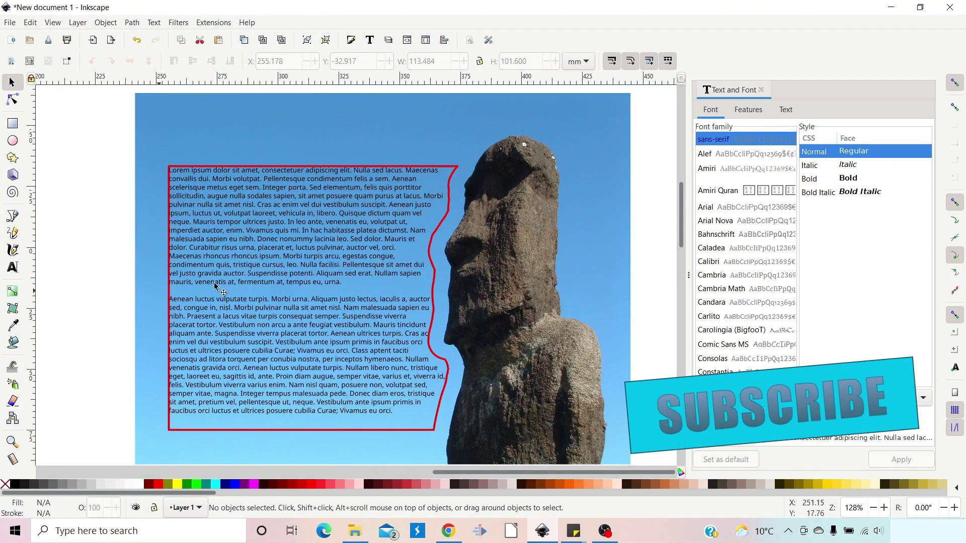
click(258, 267)
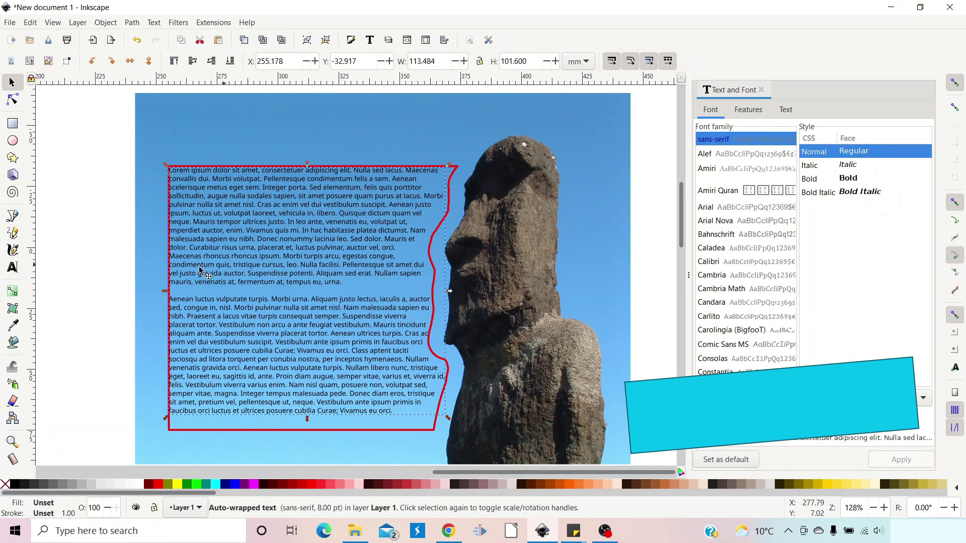
click(12, 268)
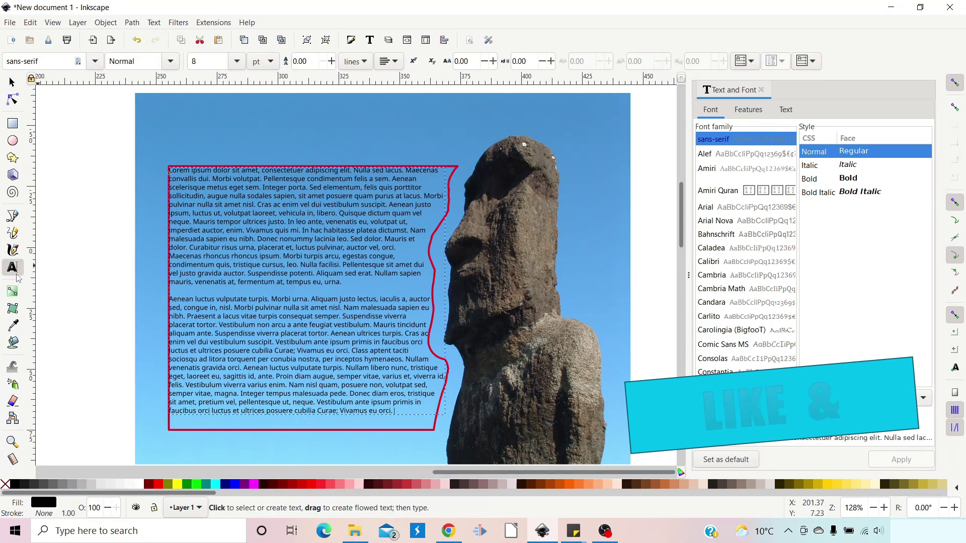
click(397, 62)
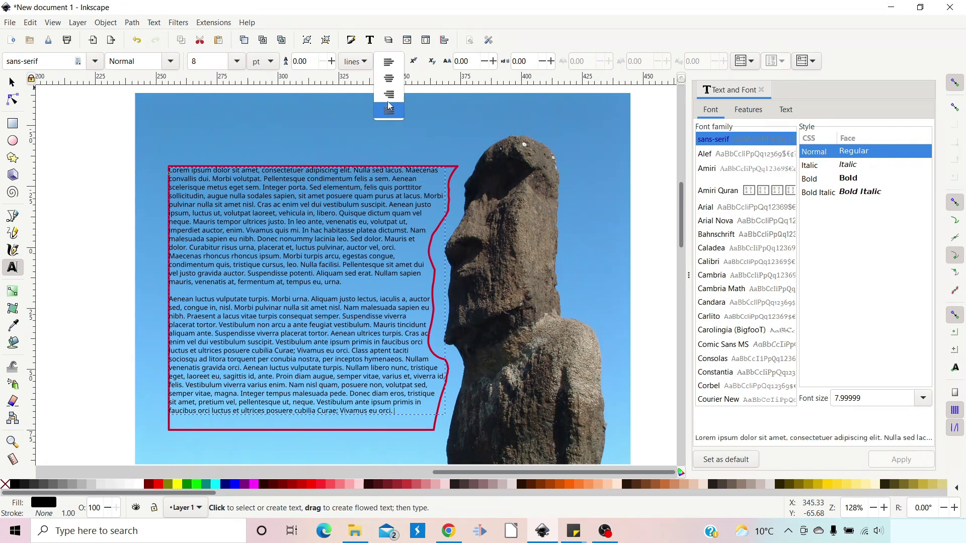
click(395, 63)
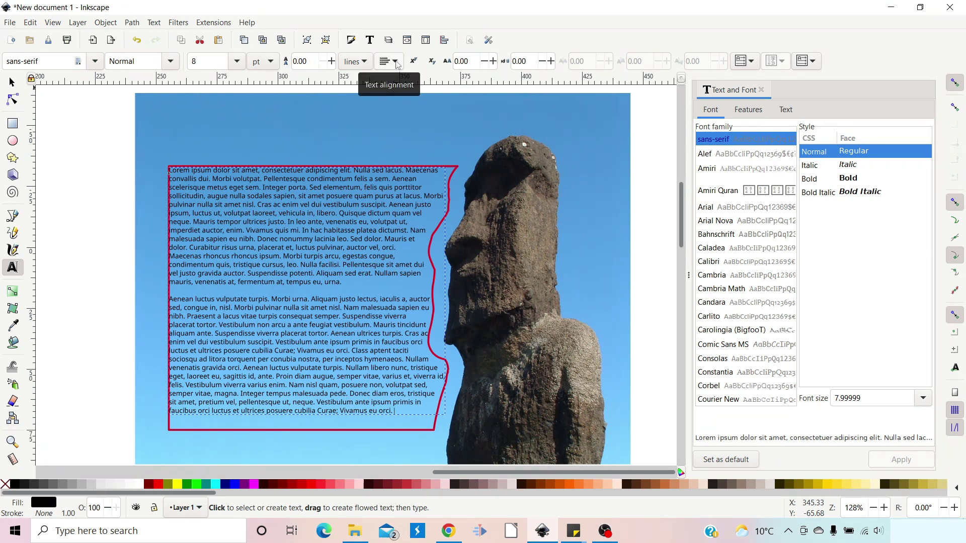
click(396, 64)
click(389, 112)
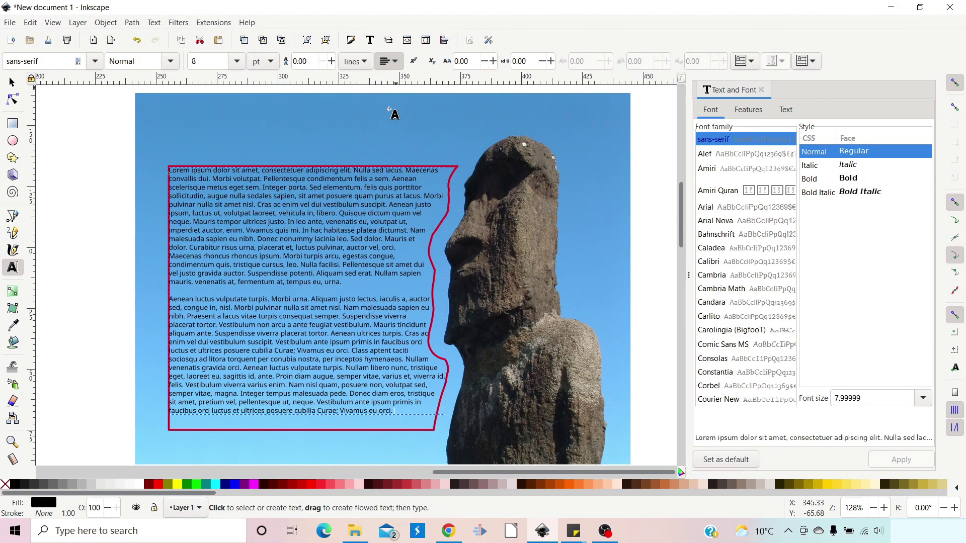
click(396, 63)
click(392, 31)
click(397, 64)
click(396, 62)
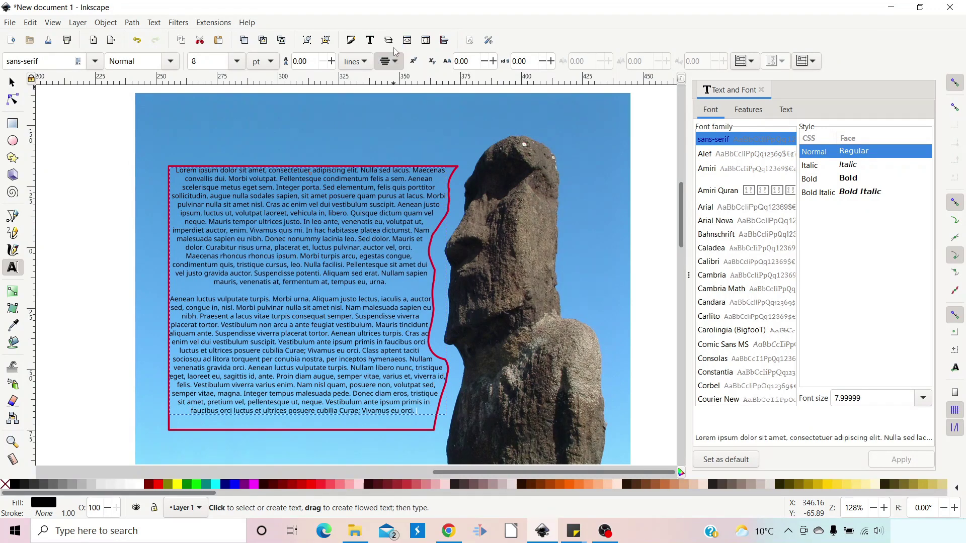
click(390, 61)
click(385, 45)
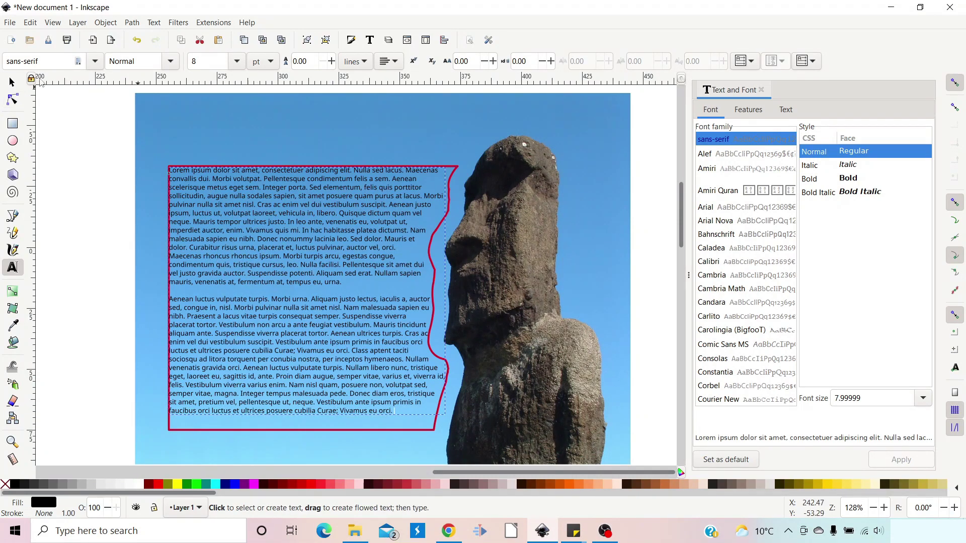
click(13, 83)
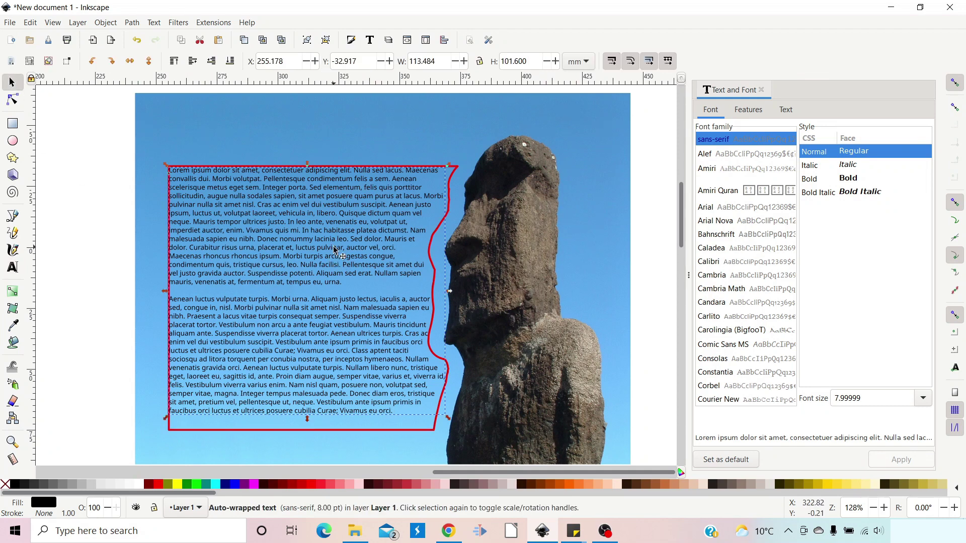
click(132, 23)
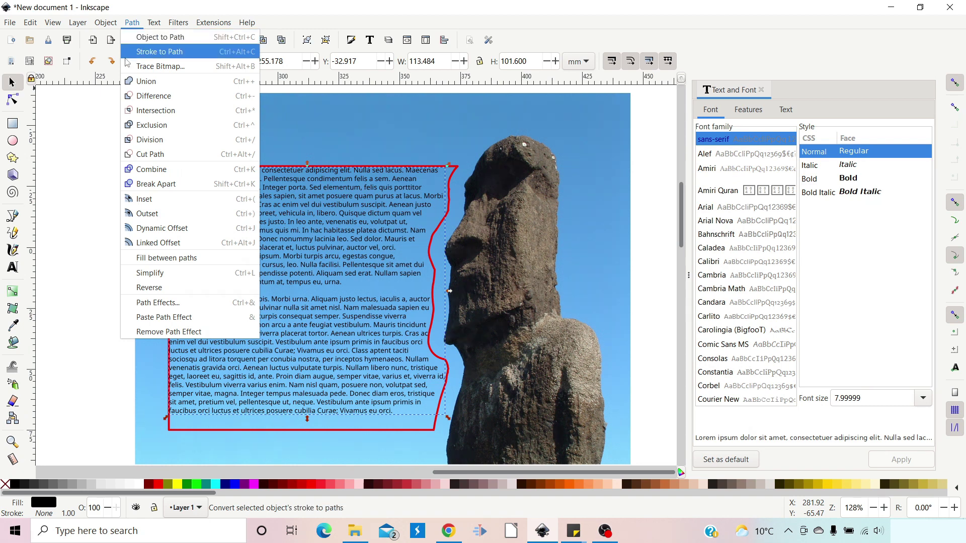
click(82, 133)
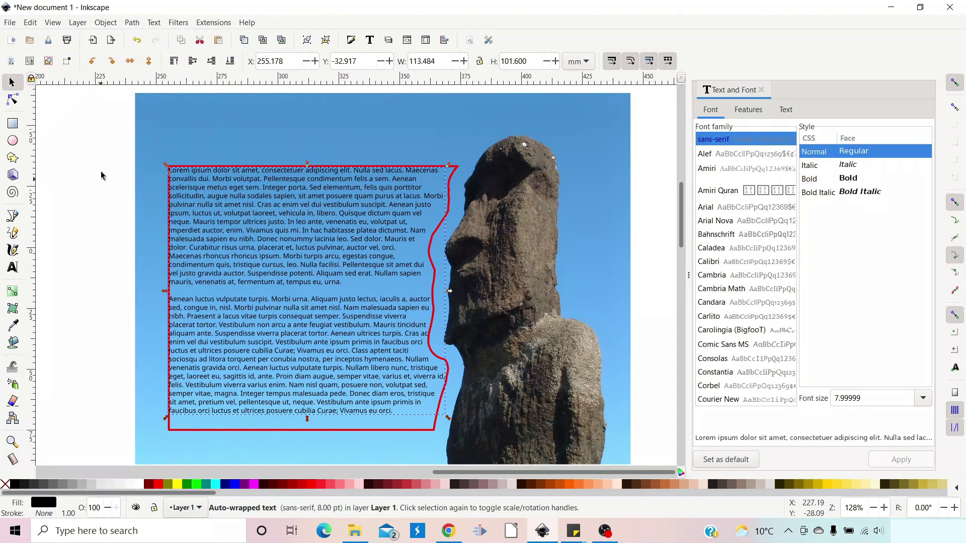
Hide the red frame rect1558 in the Objects panel, leaving only the wrapped text.
click(106, 22)
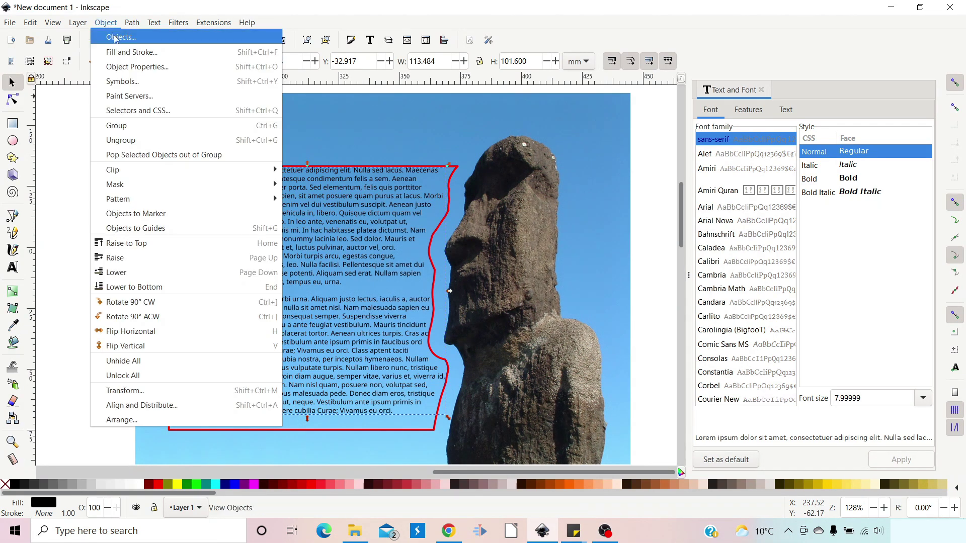
click(115, 34)
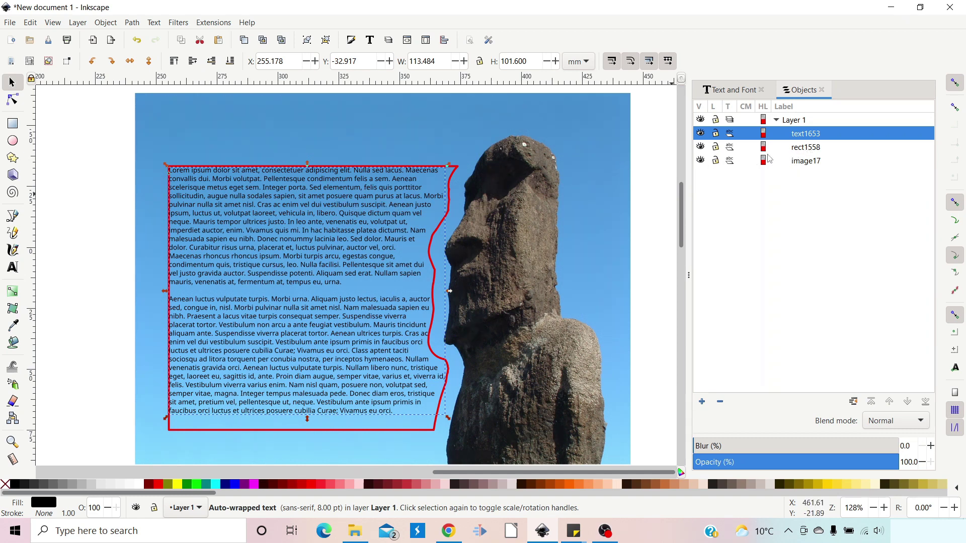
click(700, 147)
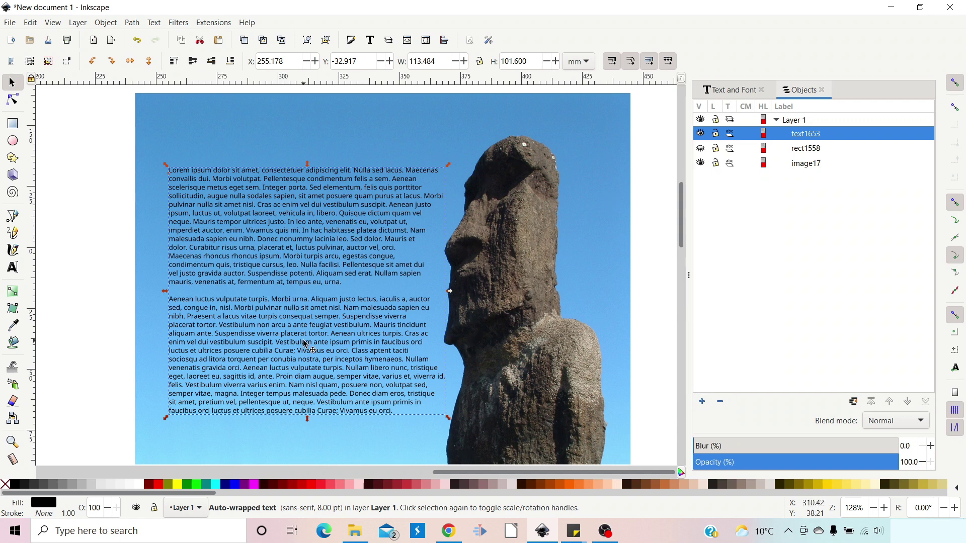
Add a new 'Easter Island' title text above the photo.
key(Escape)
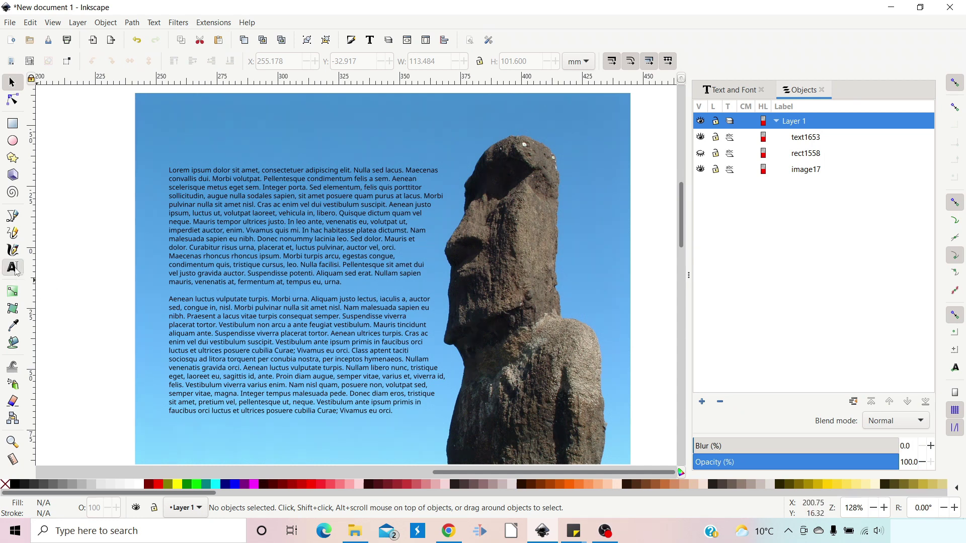
click(13, 267)
click(196, 126)
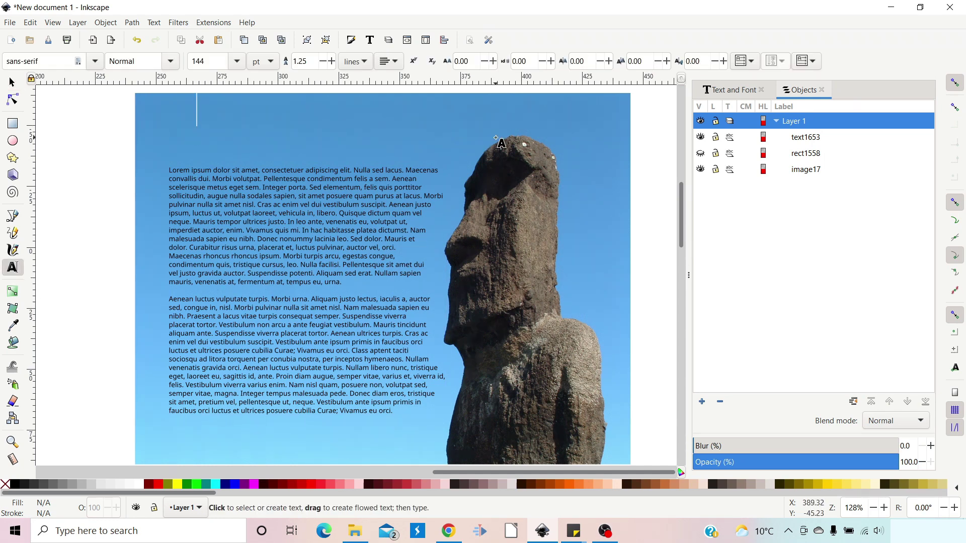
text(Easter)
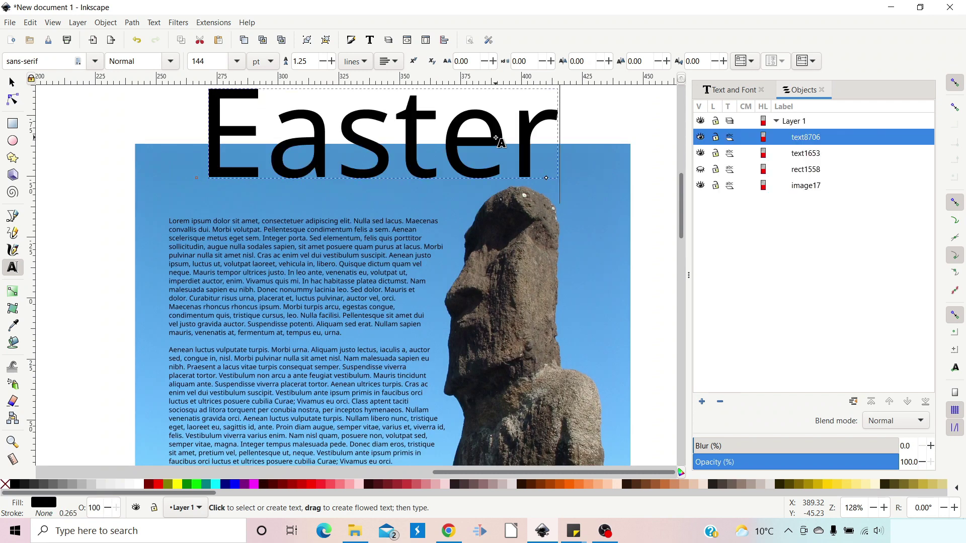
text( Island)
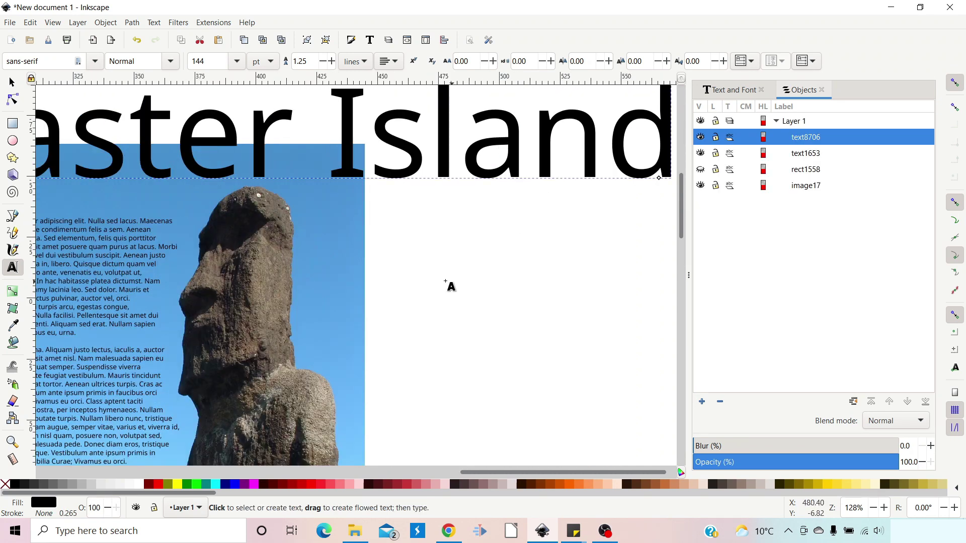
Shrink the Easter Island title to fit across the top of the photo.
click(12, 83)
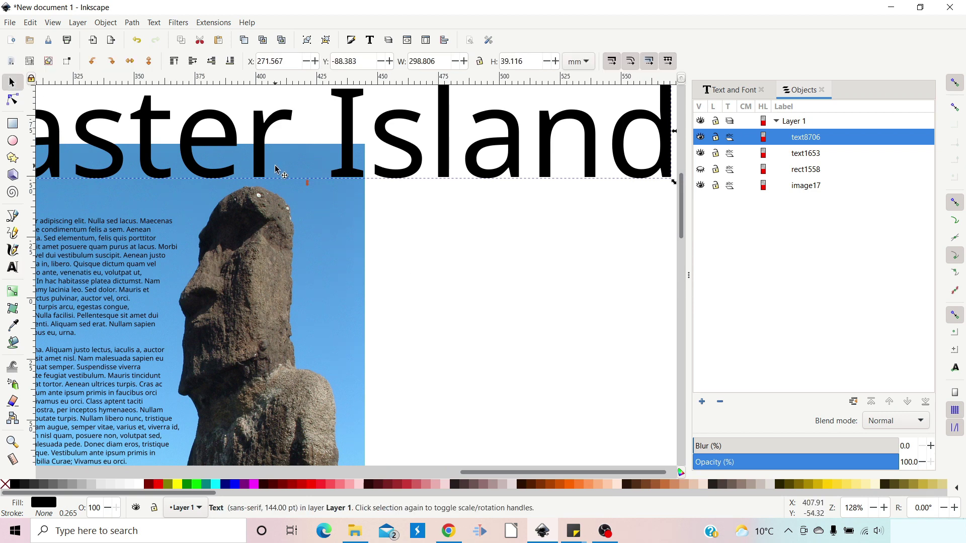
ctrl+scroll(275, 170, down, 2)
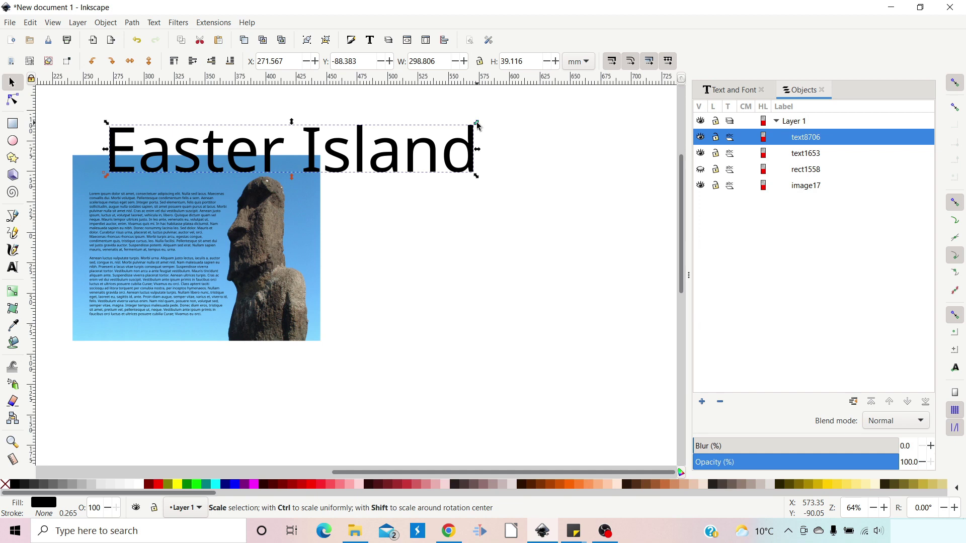
drag(477, 124, 224, 174)
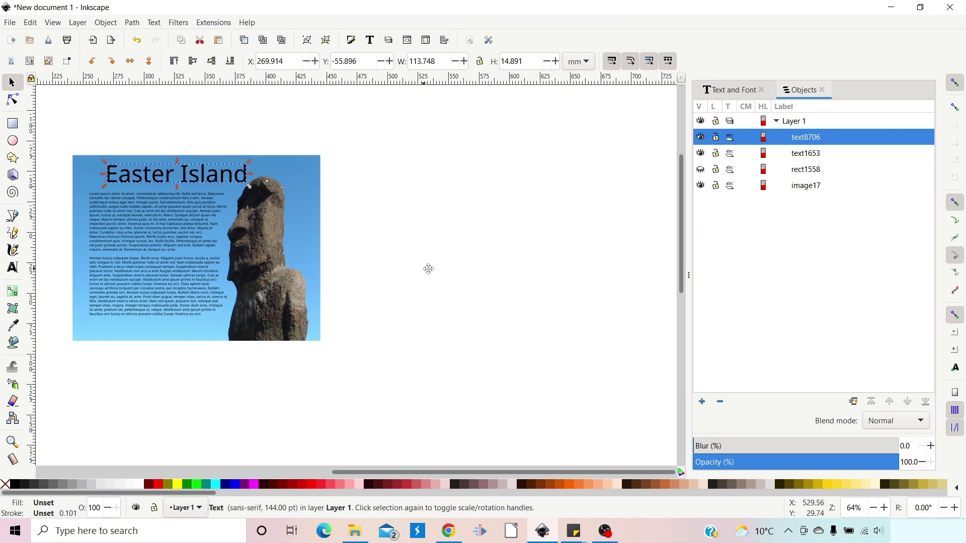
drag(435, 270, 557, 263)
click(349, 341)
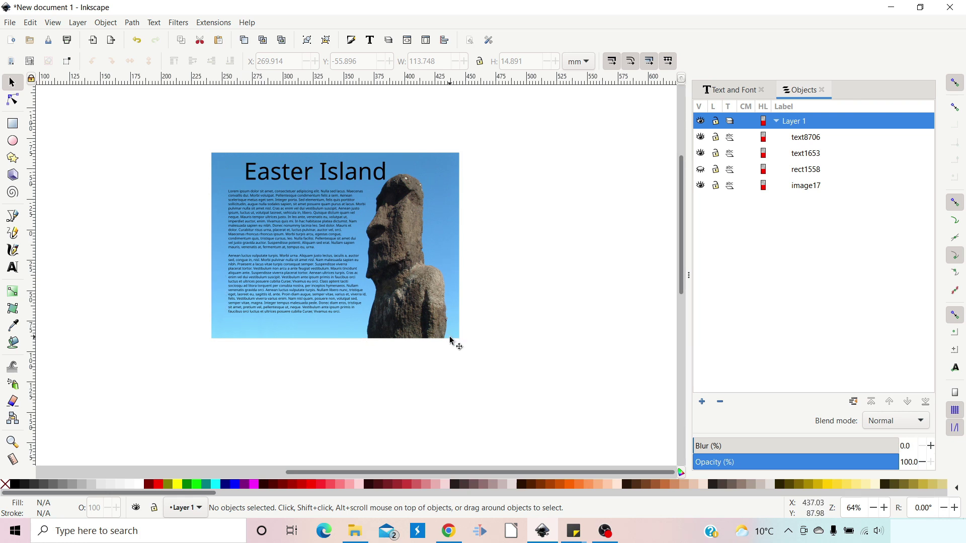
Draw a rectangle over the photo, snapping to its bounding-box corners.
click(13, 126)
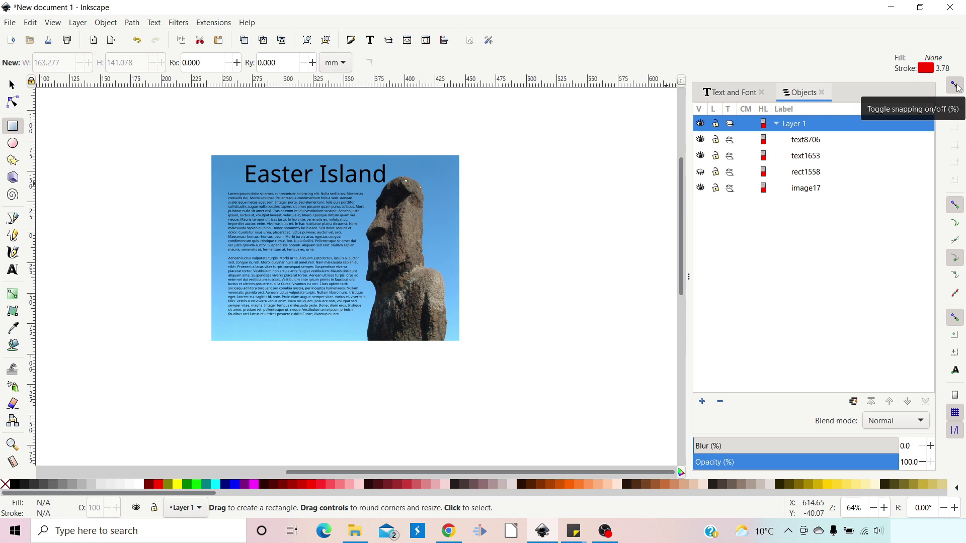
click(957, 114)
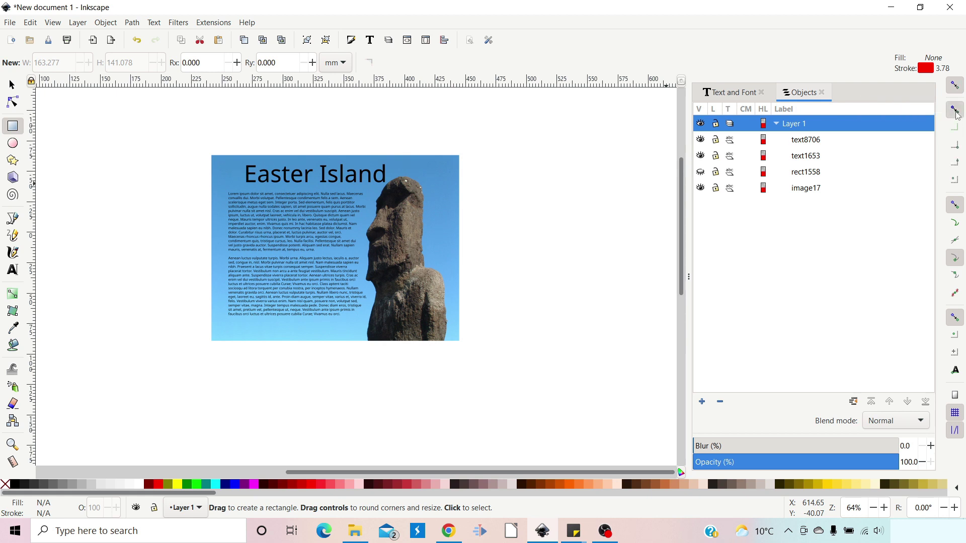
click(956, 146)
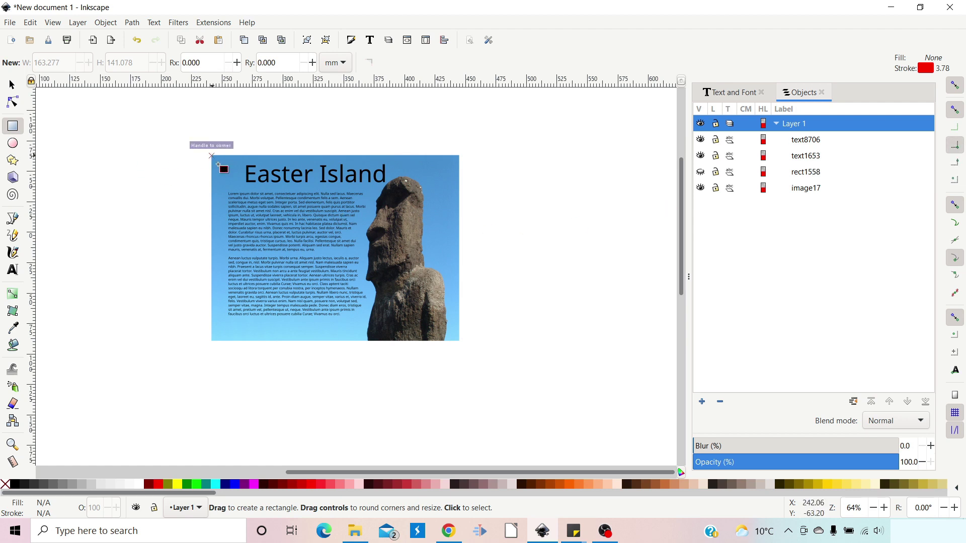
drag(211, 155, 459, 342)
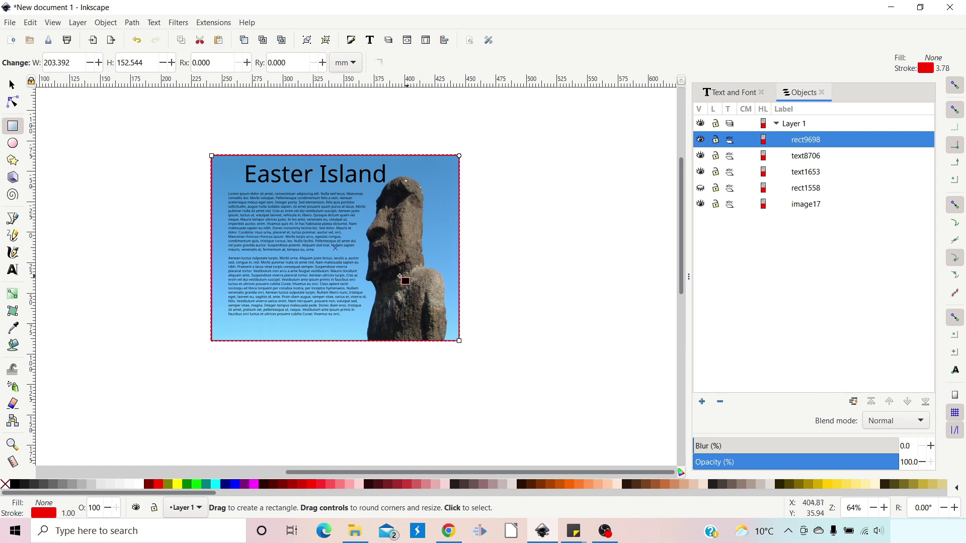
Inset the rectangle two steps with Ctrl+( and give it a black outline.
click(12, 85)
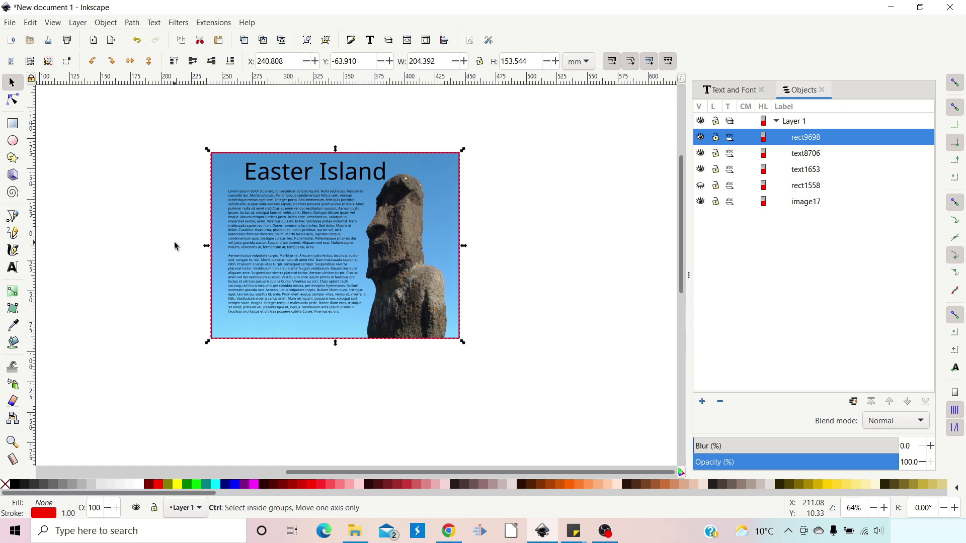
key(ctrl+parenleft)
key(ctrl+parenleft)
key(ctrl+parenleft)
key(ctrl+parenleft)
key(ctrl+parenleft)
key(ctrl+parenleft)
key(ctrl+parenleft)
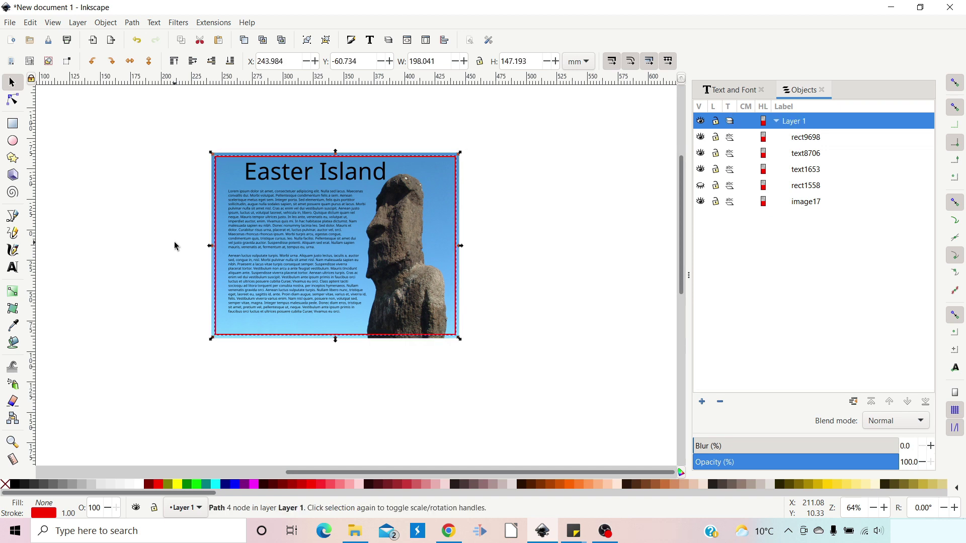
key(ctrl+parenleft)
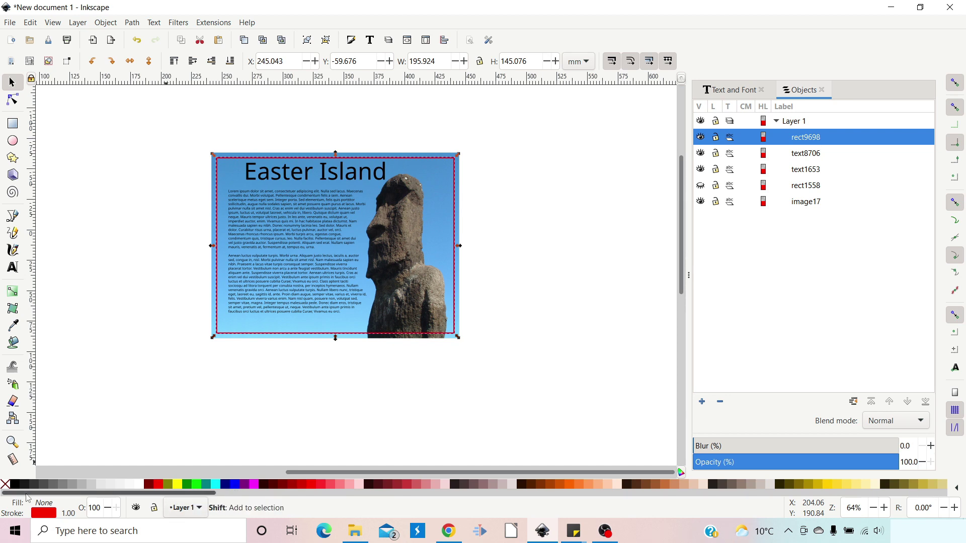
shift+click(13, 484)
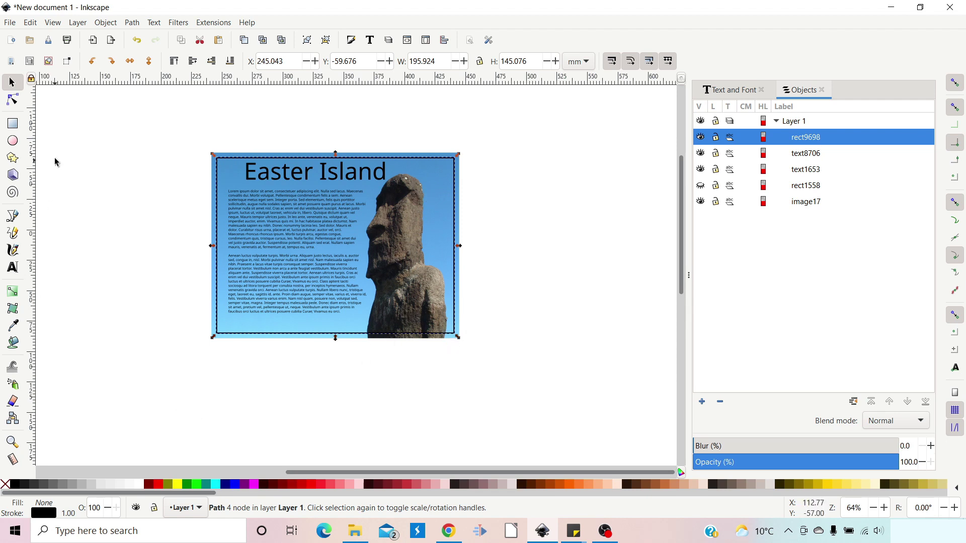
Draw a small rectangle, about 70 × 13 mm, across the frame's bottom edge at the statue's base.
click(13, 124)
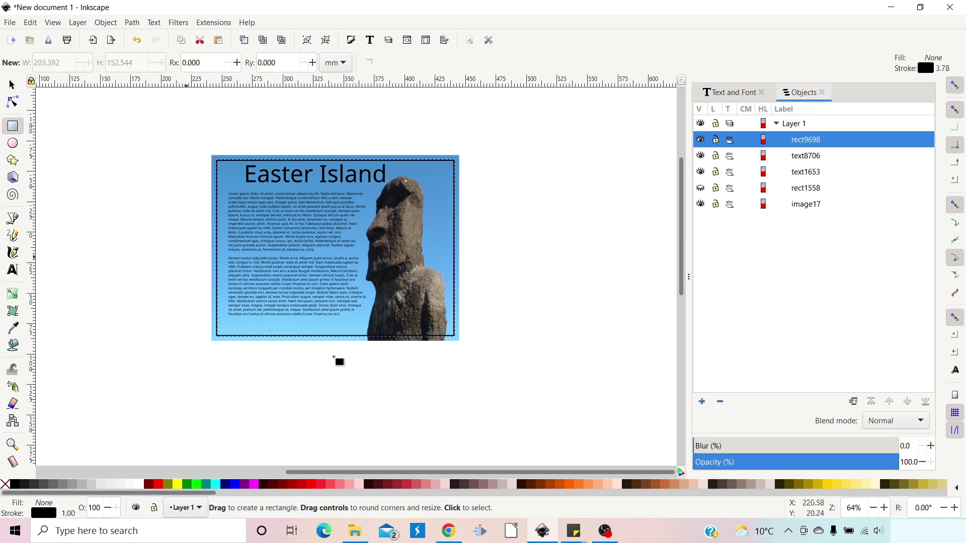
drag(363, 328, 448, 344)
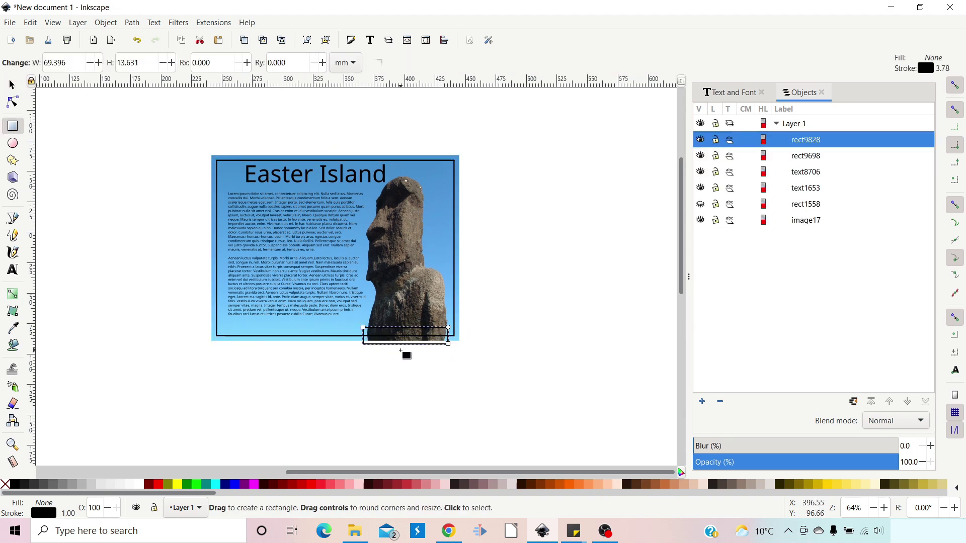
key(plus)
key(plus)
key(plus)
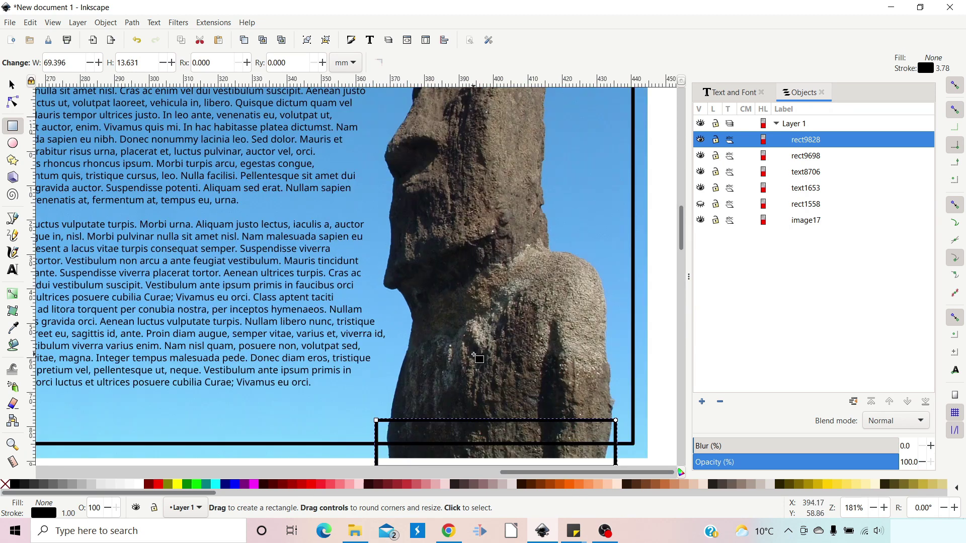
key(minus)
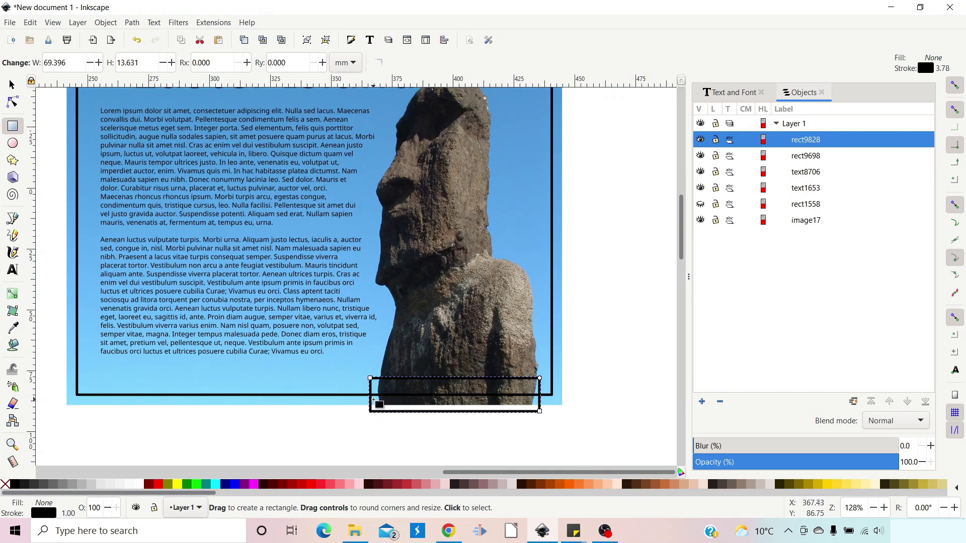
drag(540, 411, 541, 410)
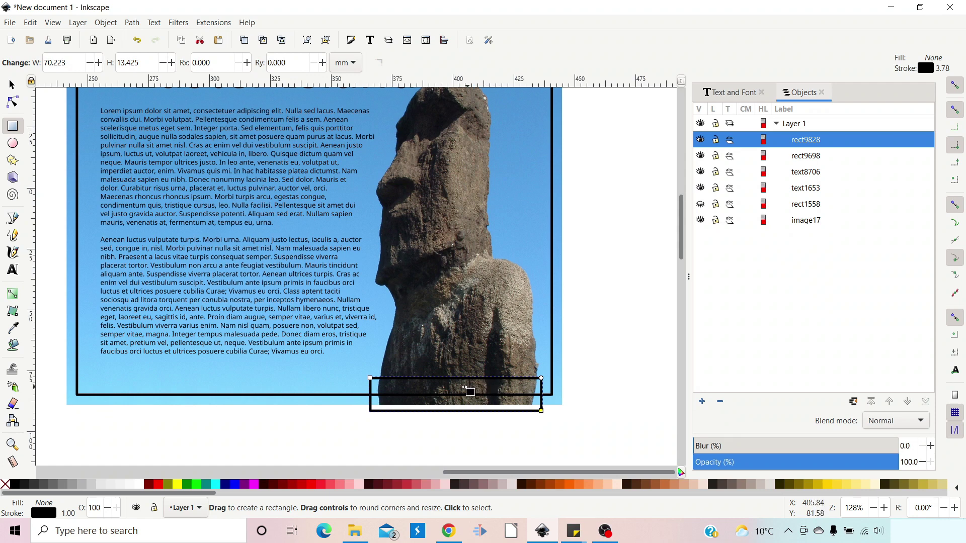
Select the small rectangle together with the border frame.
click(12, 84)
key(shift)
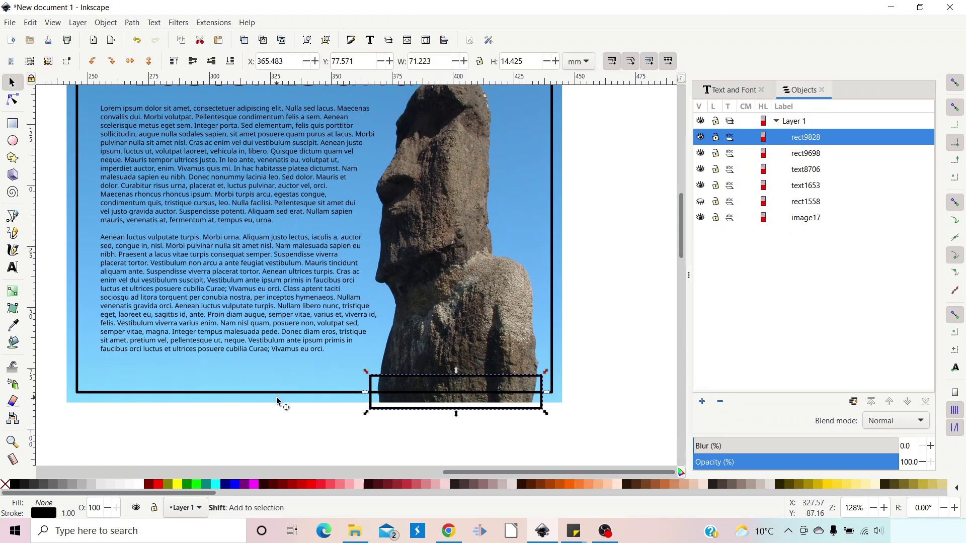
shift+click(279, 391)
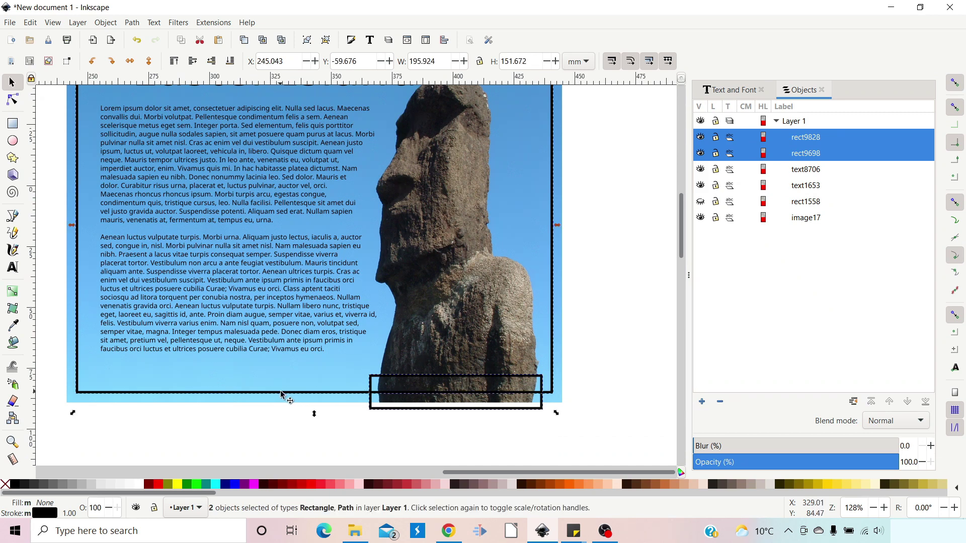
click(136, 24)
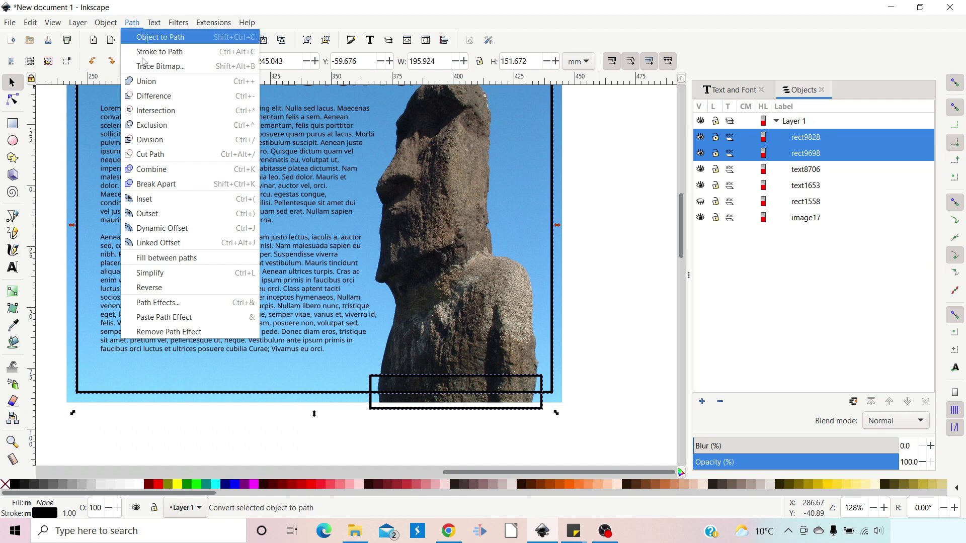
Cut the frame with Path > Cut Path and delete the bottom segment beneath the moai.
click(157, 155)
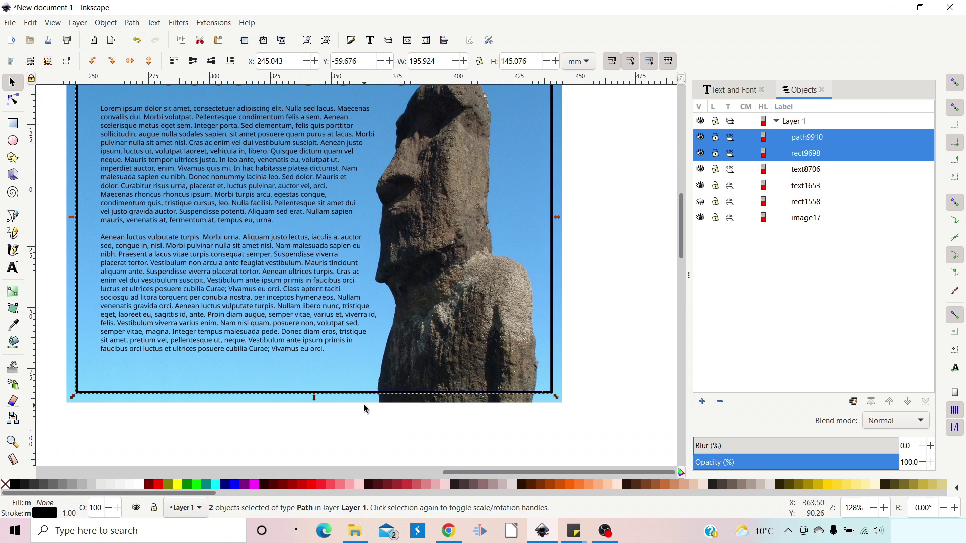
click(393, 432)
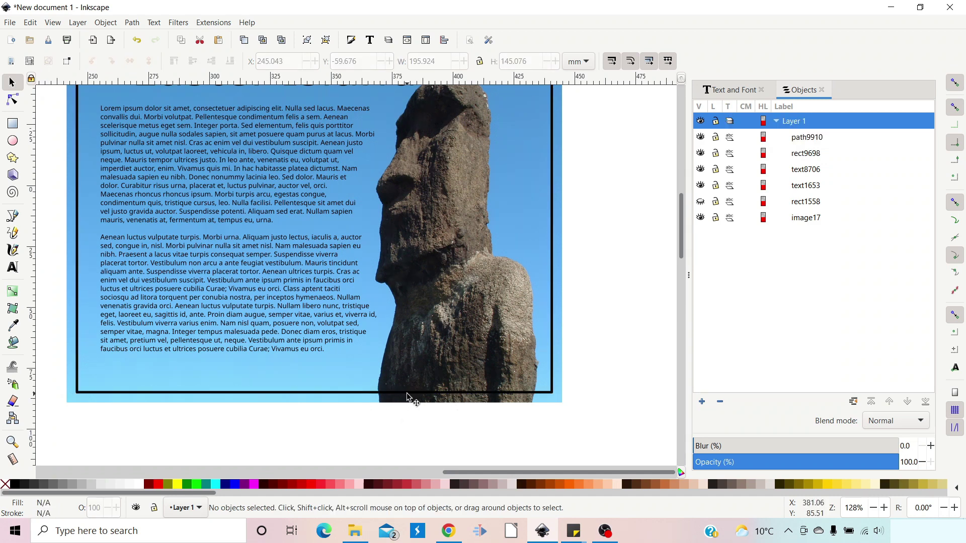
drag(407, 397, 412, 448)
key(Delete)
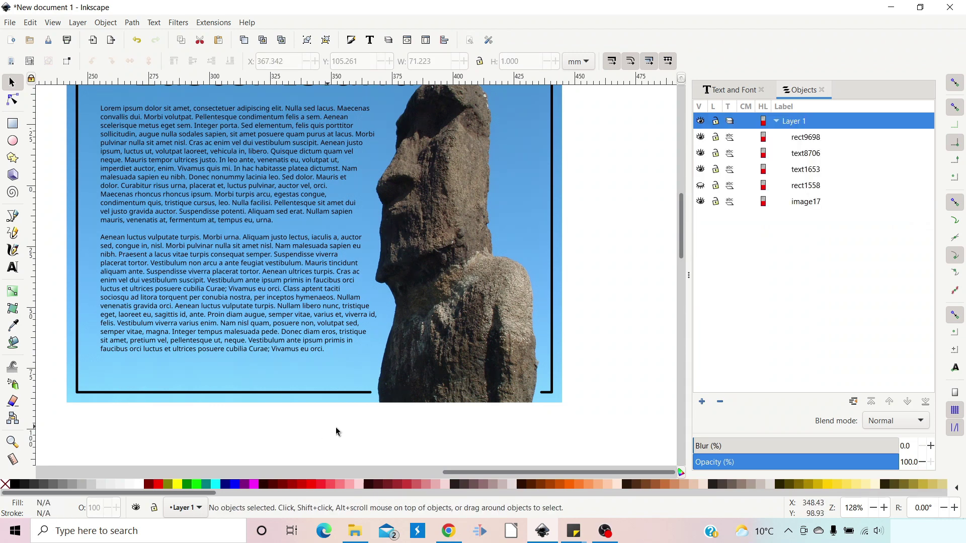
drag(618, 287, 643, 342)
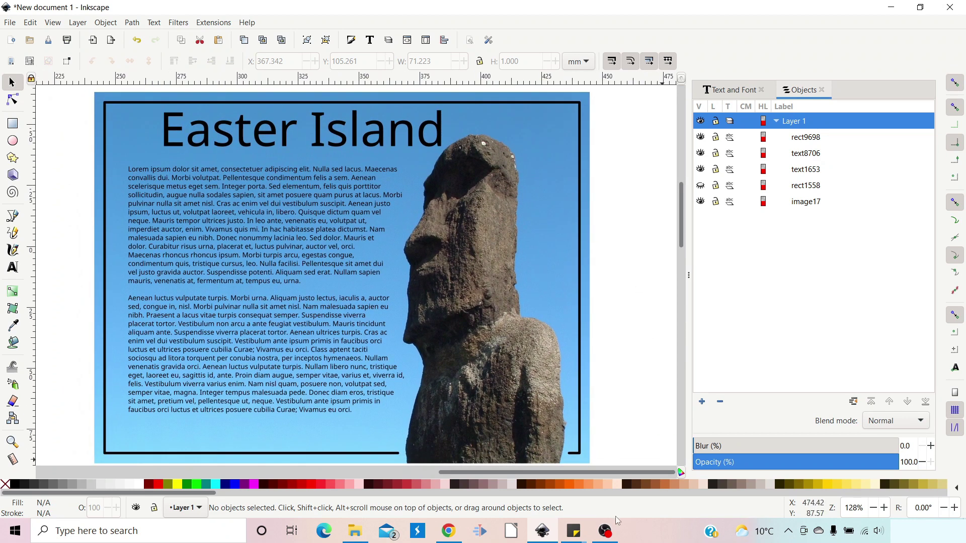